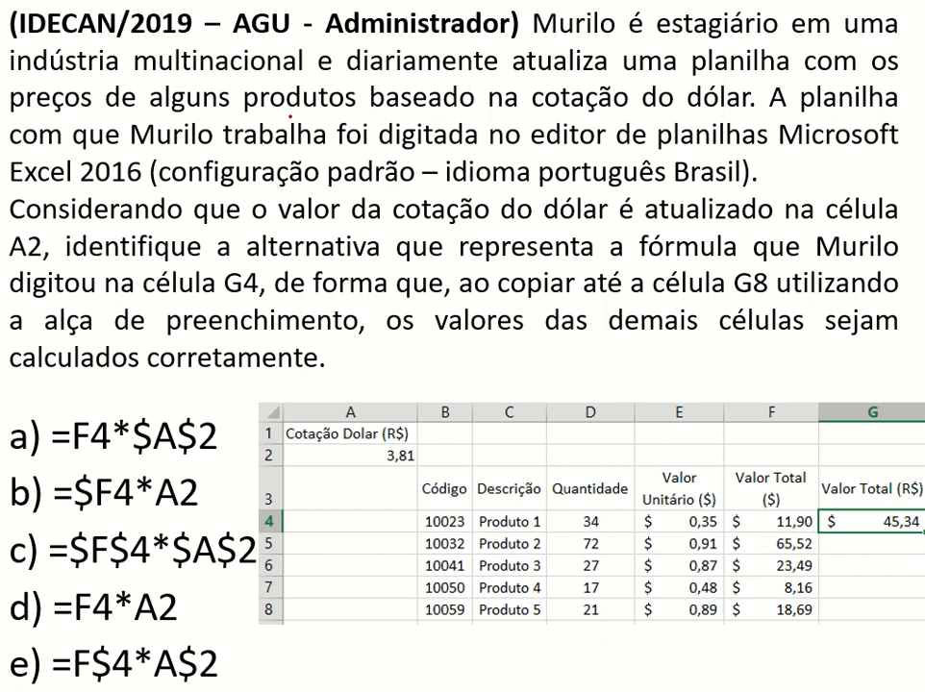
Underline the dollar quotation phrases and the A2 reference in the question text with the red pen, and circle "a fórmula".
drag(219, 108, 719, 120)
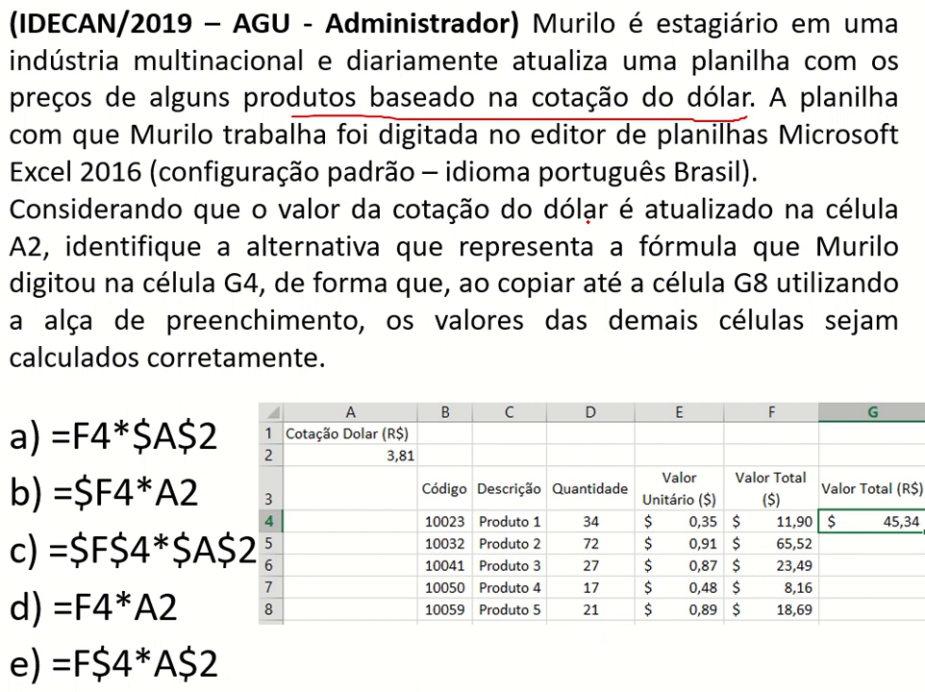
drag(526, 227, 848, 218)
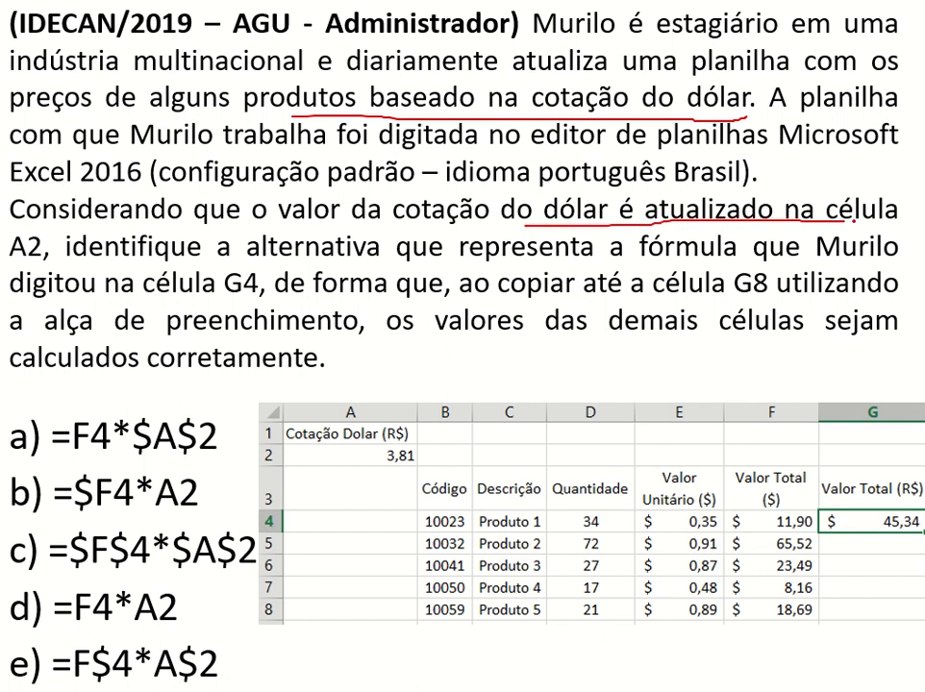
drag(11, 260, 61, 260)
mouse_move(603, 257)
mouse_down()
mouse_move(703, 256)
mouse_move(697, 273)
mouse_up()
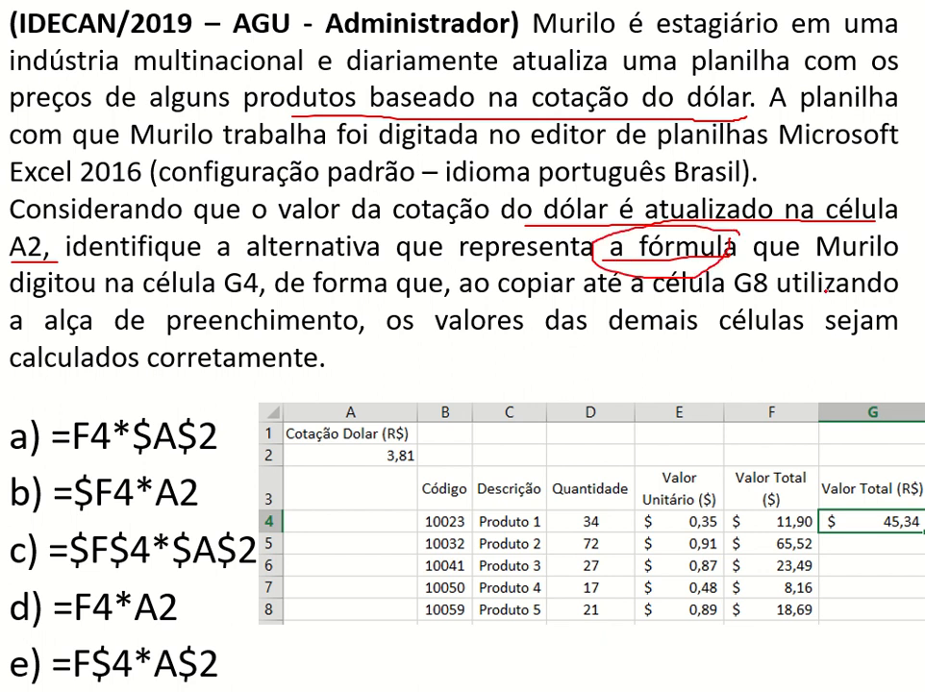
Underline G4, "ao copiar até a célula G8" and "alça de preenchimento" in the question, and outline cells G4 and G6 in the table image.
drag(213, 298, 261, 295)
drag(816, 532, 899, 535)
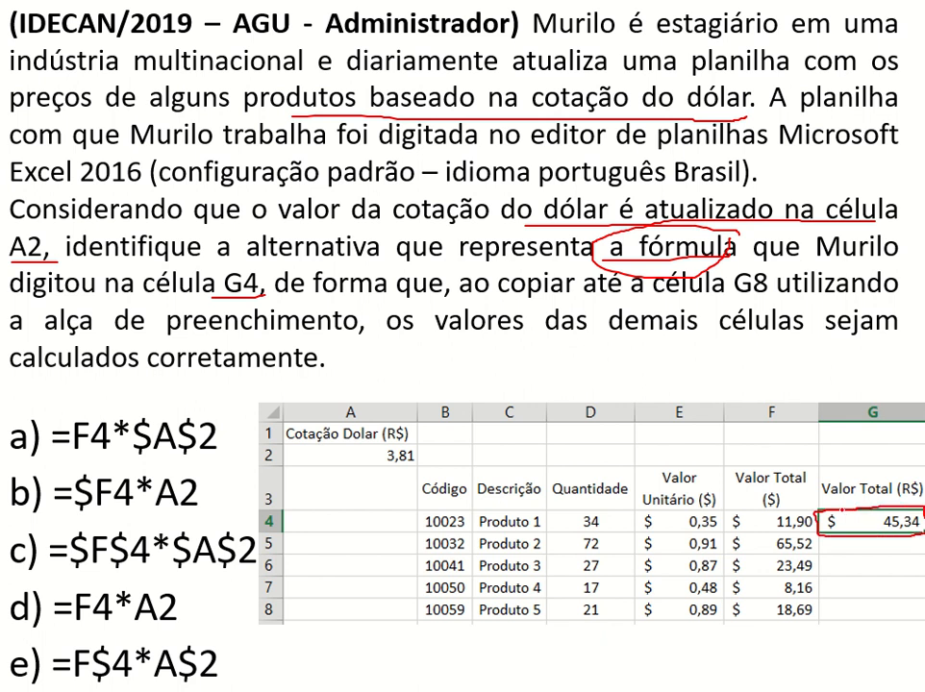
drag(285, 304, 380, 304)
drag(467, 306, 755, 332)
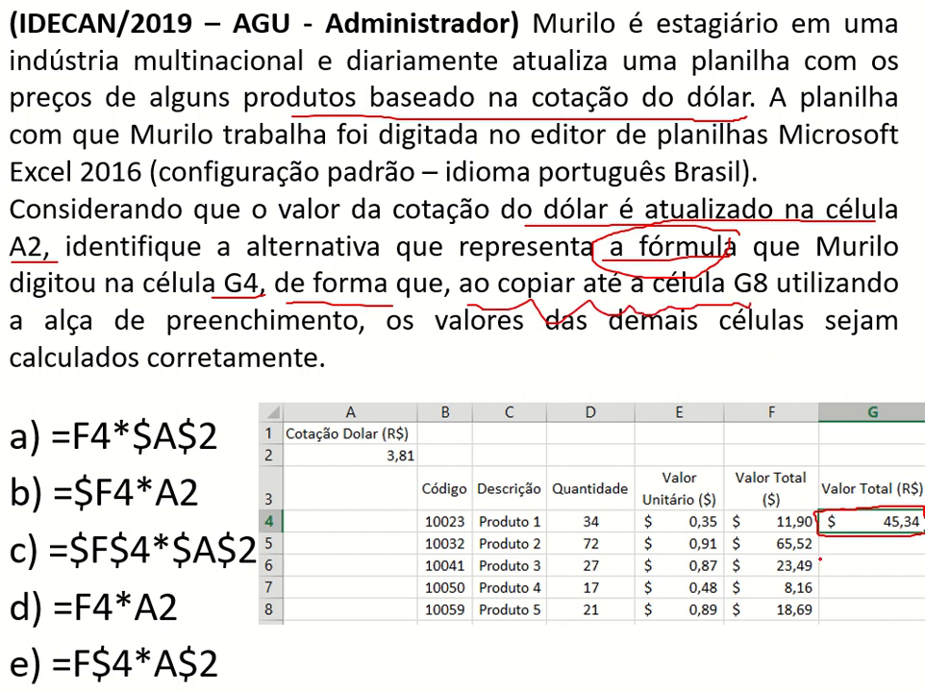
mouse_move(820, 572)
mouse_down()
mouse_move(905, 573)
mouse_move(867, 552)
mouse_up()
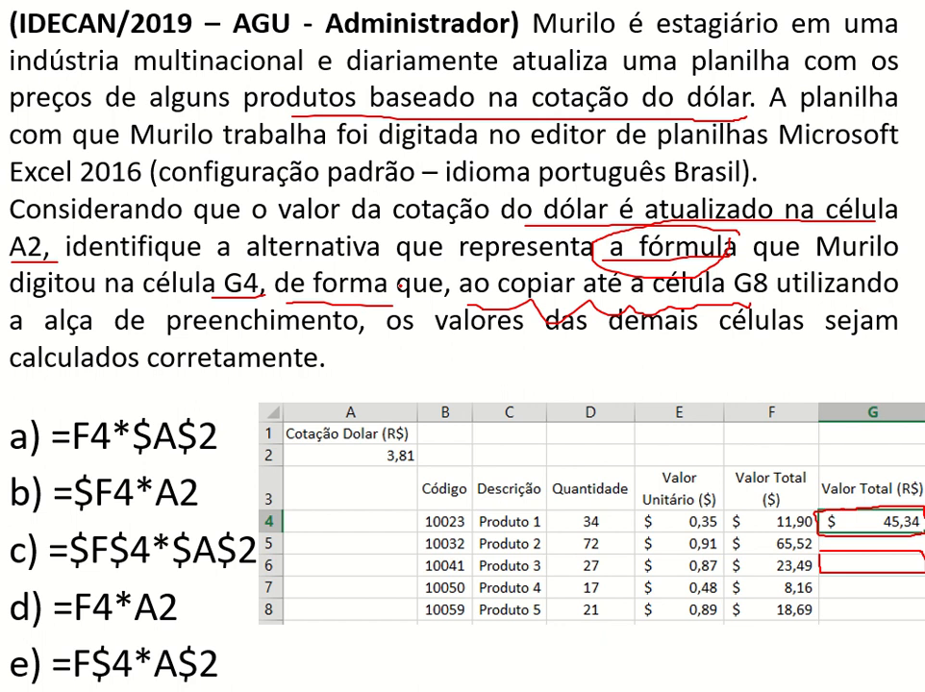
drag(62, 340, 365, 338)
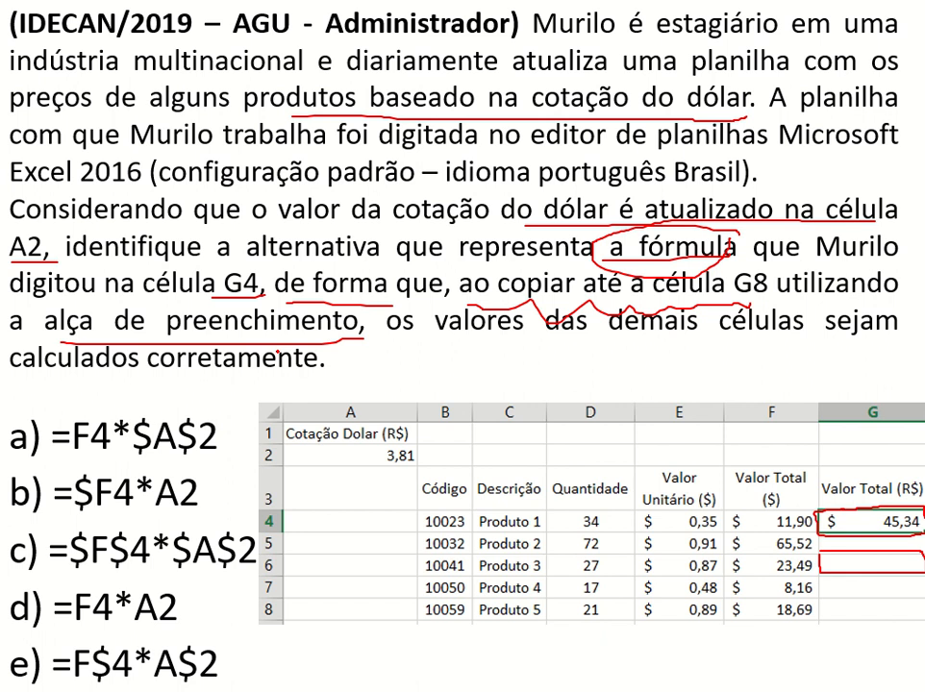
Switch to the Excel workbook and examine how G4 and F4 are calculated from the quantity and unit value of Produto 1.
key(super)
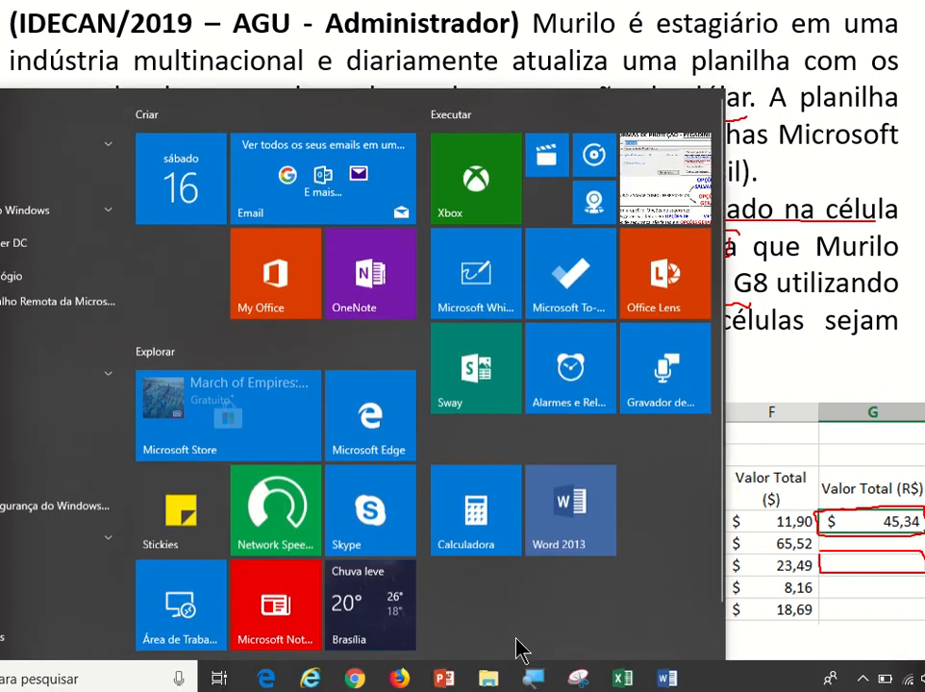
click(621, 678)
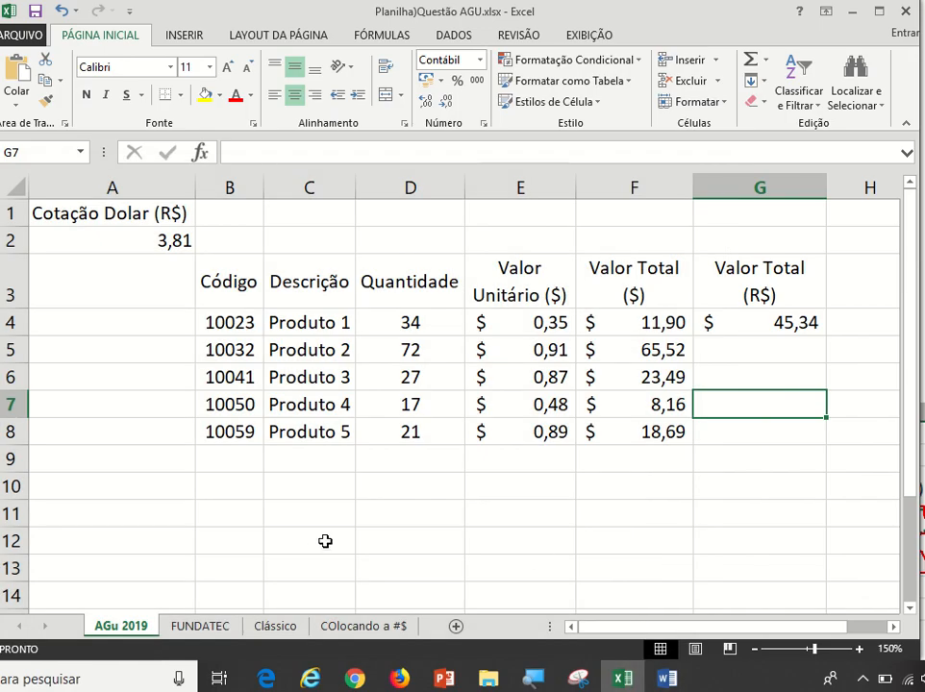
click(783, 324)
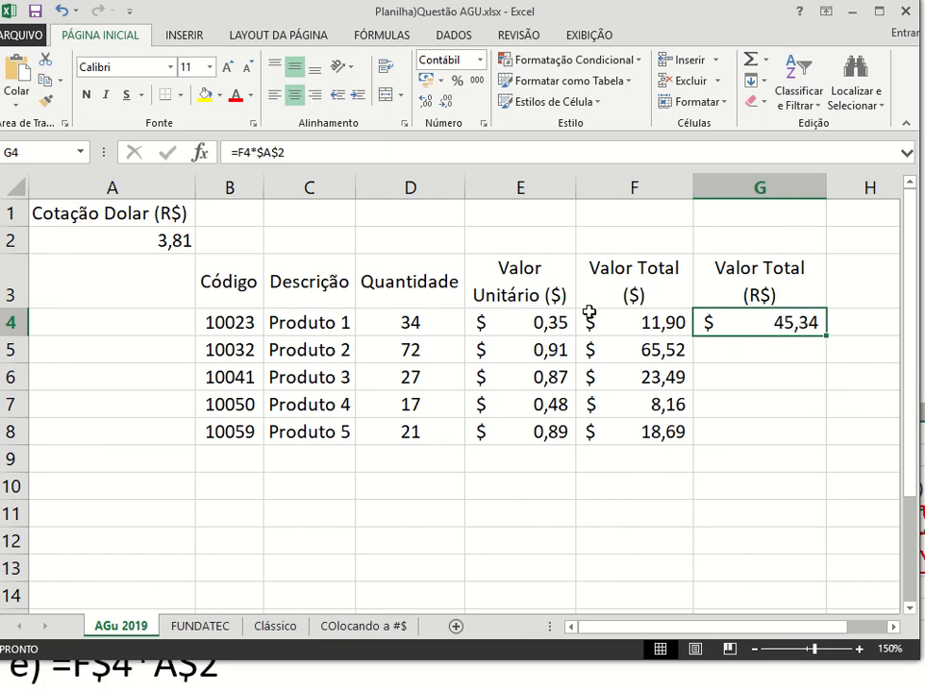
click(558, 324)
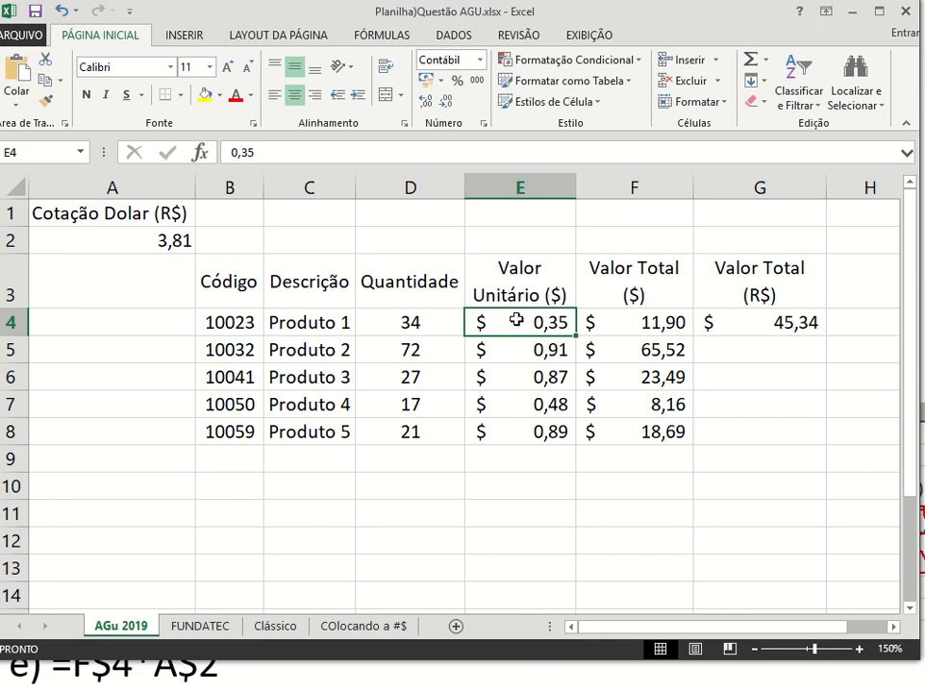
click(433, 323)
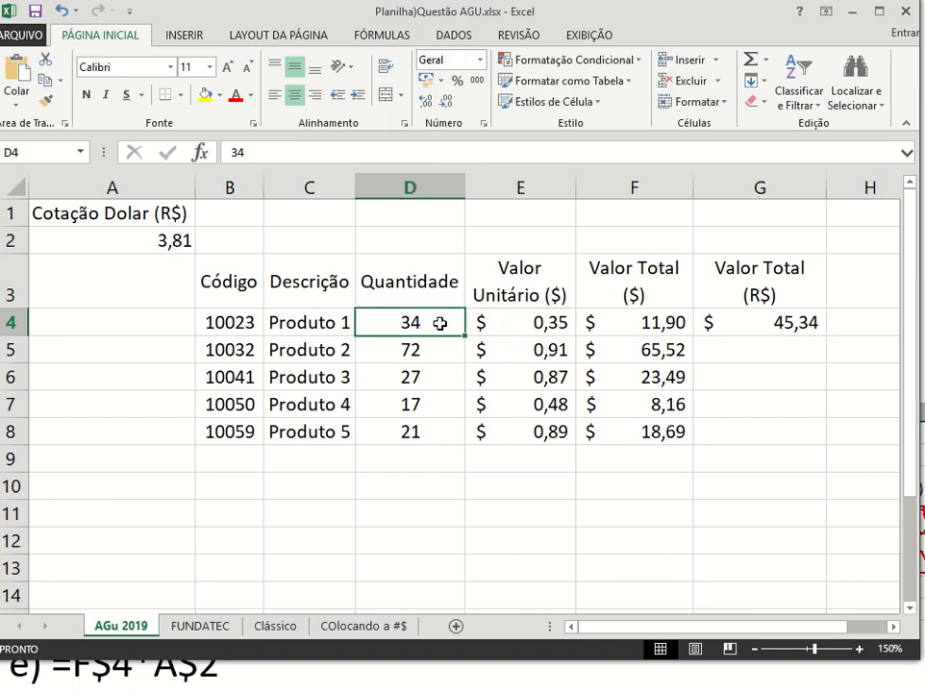
double_click(658, 324)
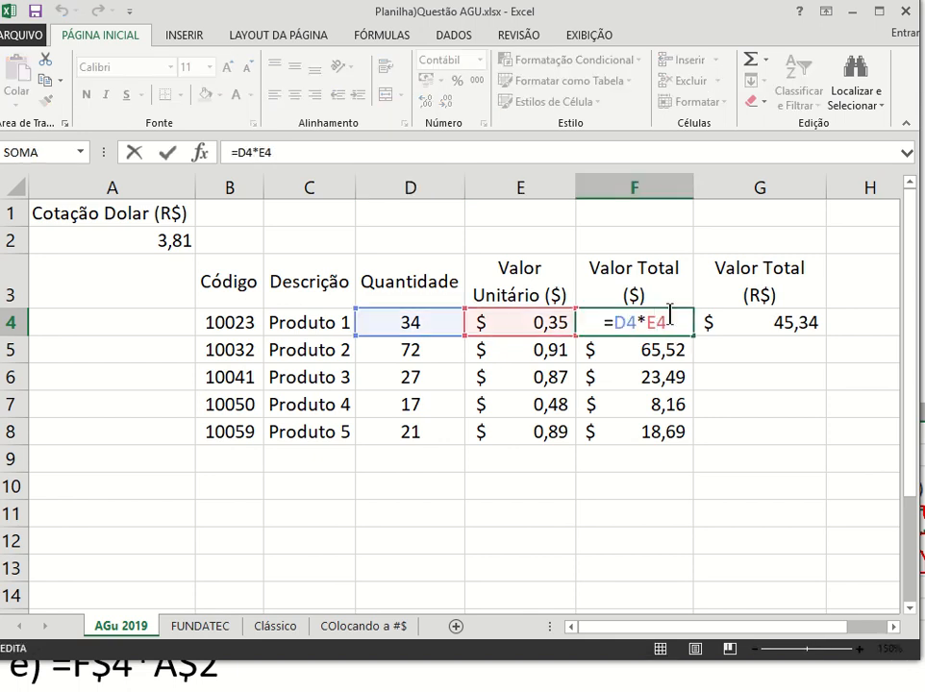
key(Escape)
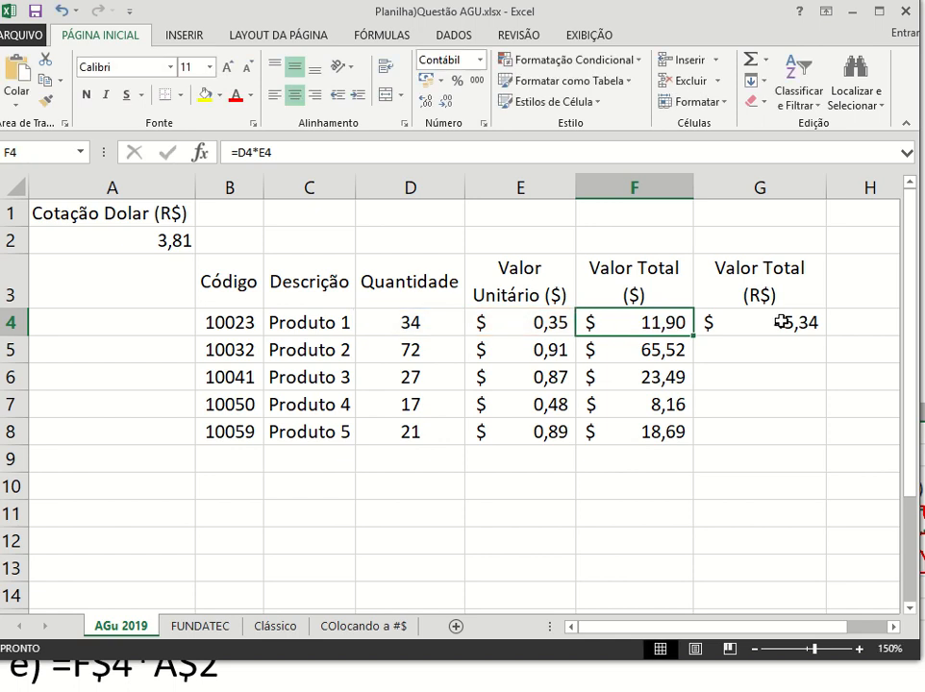
click(772, 324)
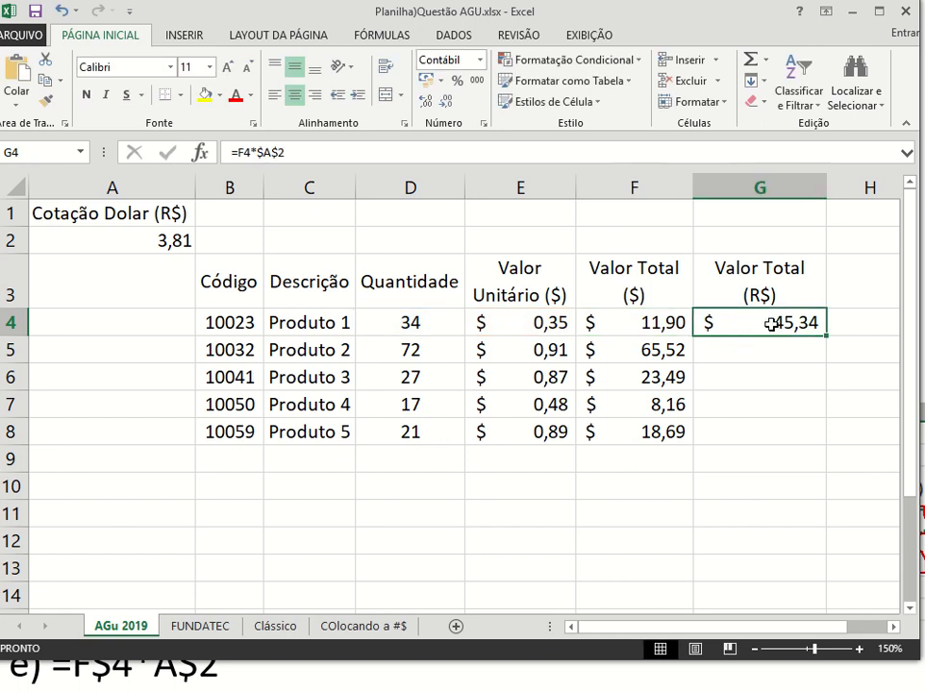
Fill the dollar total in F4 with light orange and the dollar quotation in A2 with dark orange.
click(661, 324)
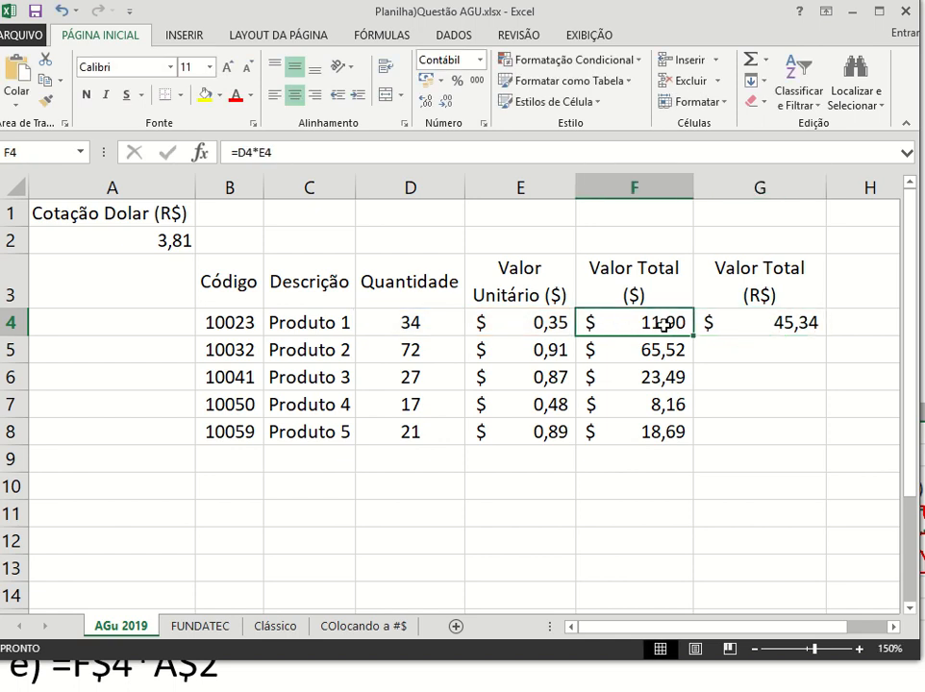
click(219, 96)
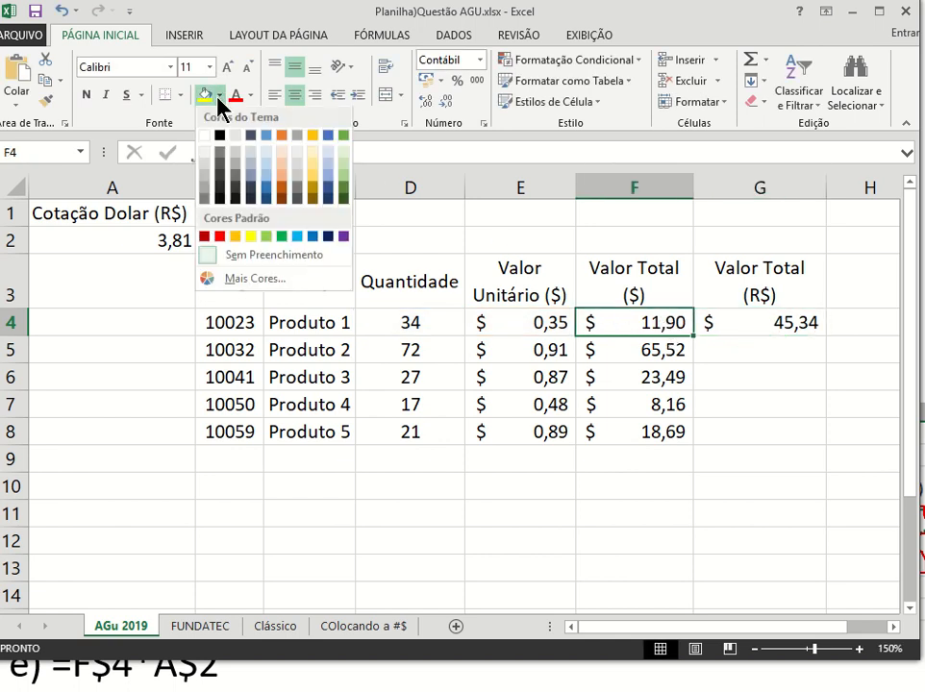
click(282, 189)
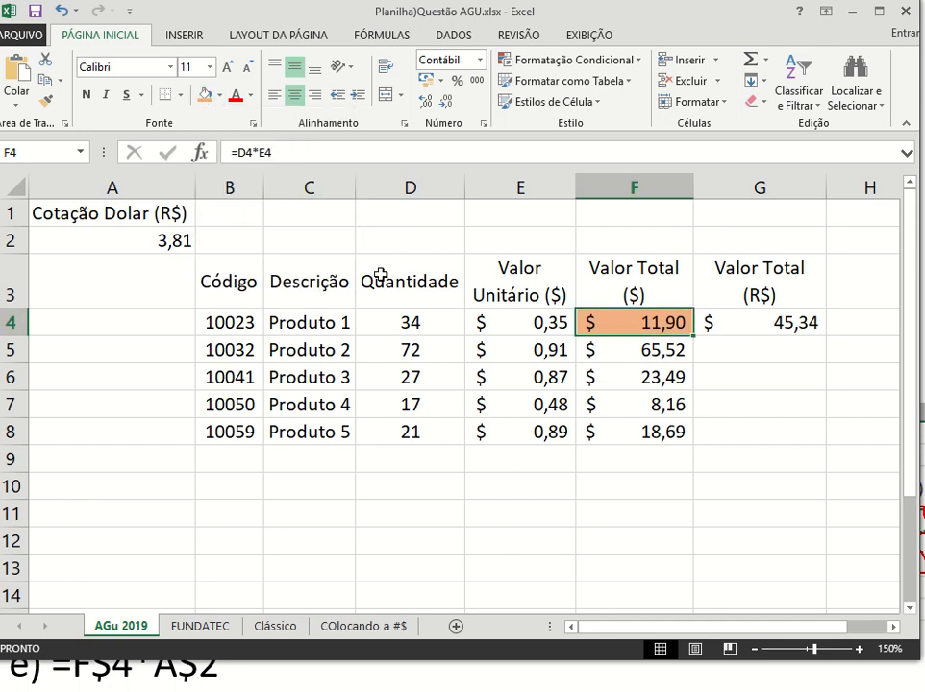
click(168, 242)
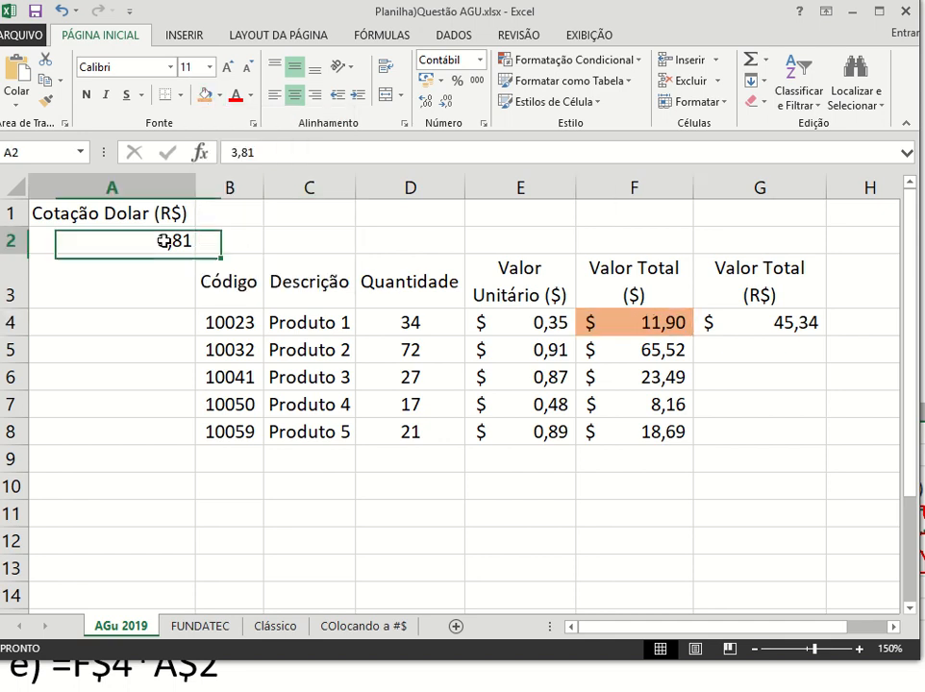
click(219, 96)
click(280, 194)
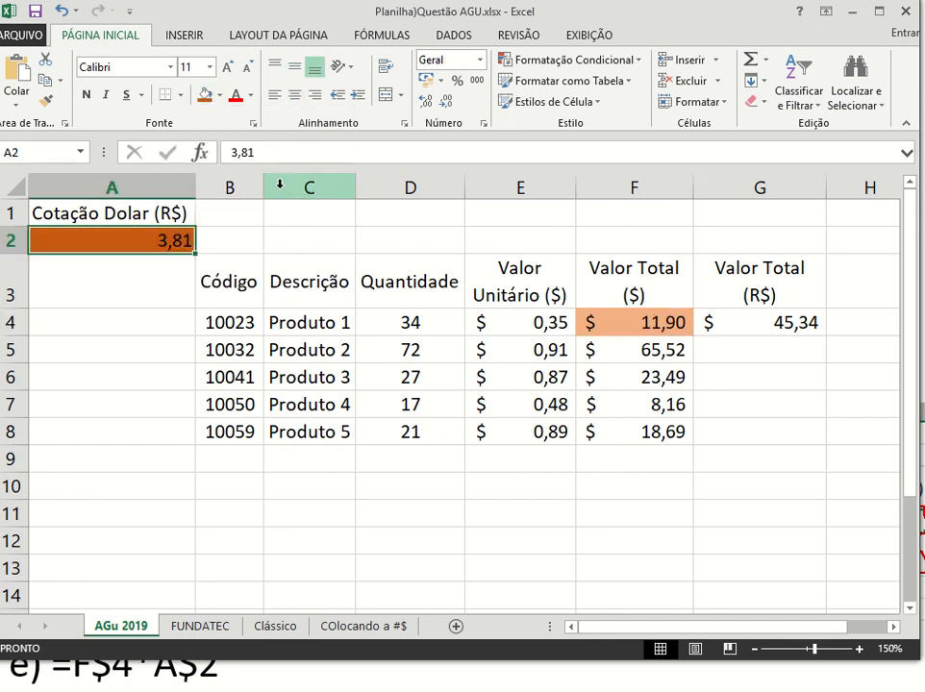
Replace the formula in G4 with =F4*A2, using relative references only.
click(663, 333)
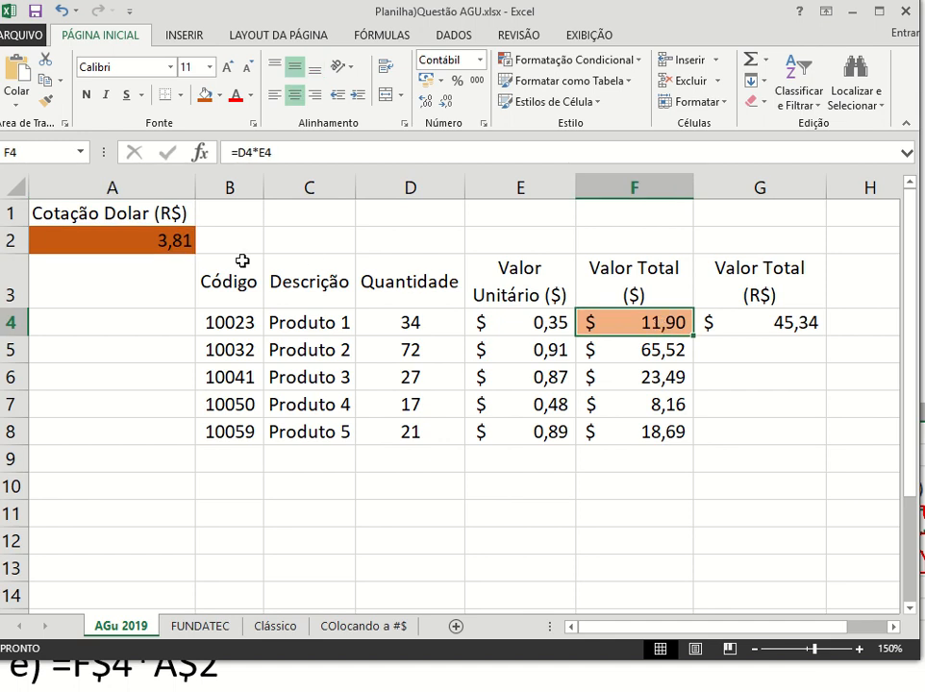
click(157, 242)
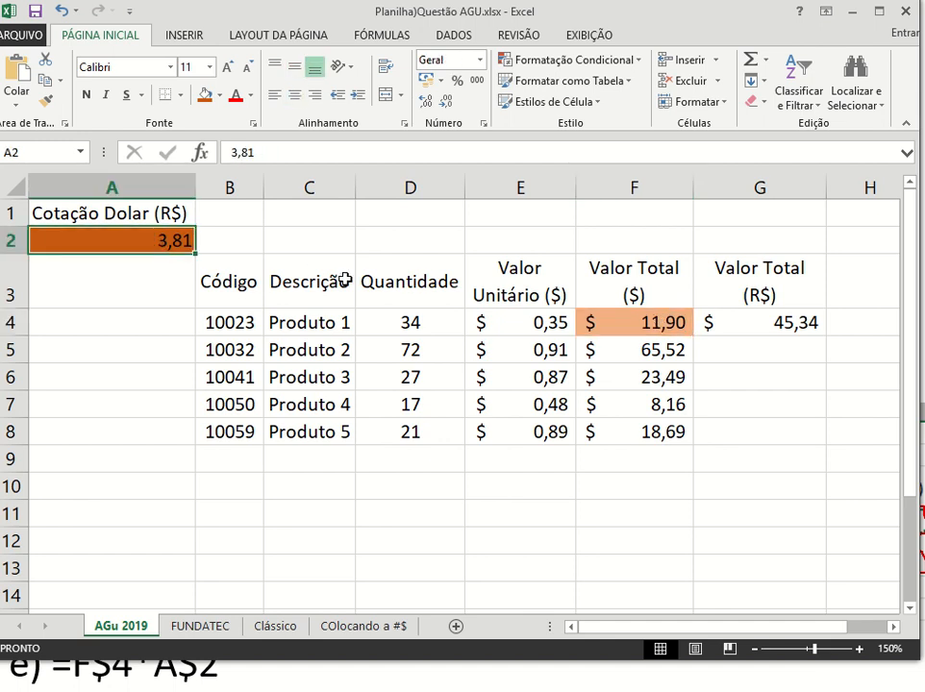
click(751, 329)
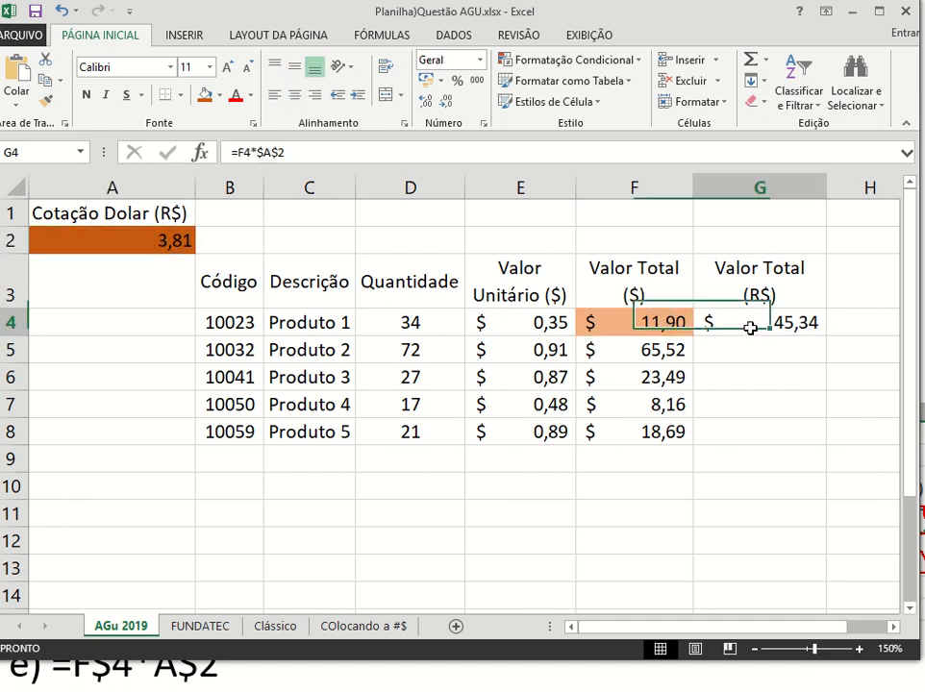
double_click(700, 325)
key(BackSpace)
key(BackSpace)
key(BackSpace)
key(BackSpace)
key(BackSpace)
key(BackSpace)
key(BackSpace)
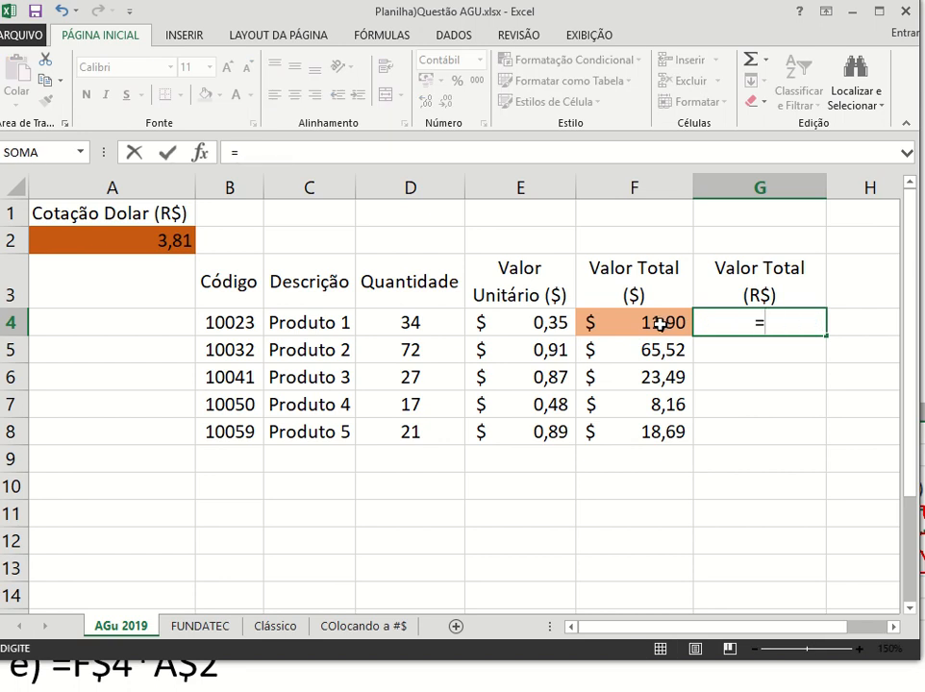
click(657, 325)
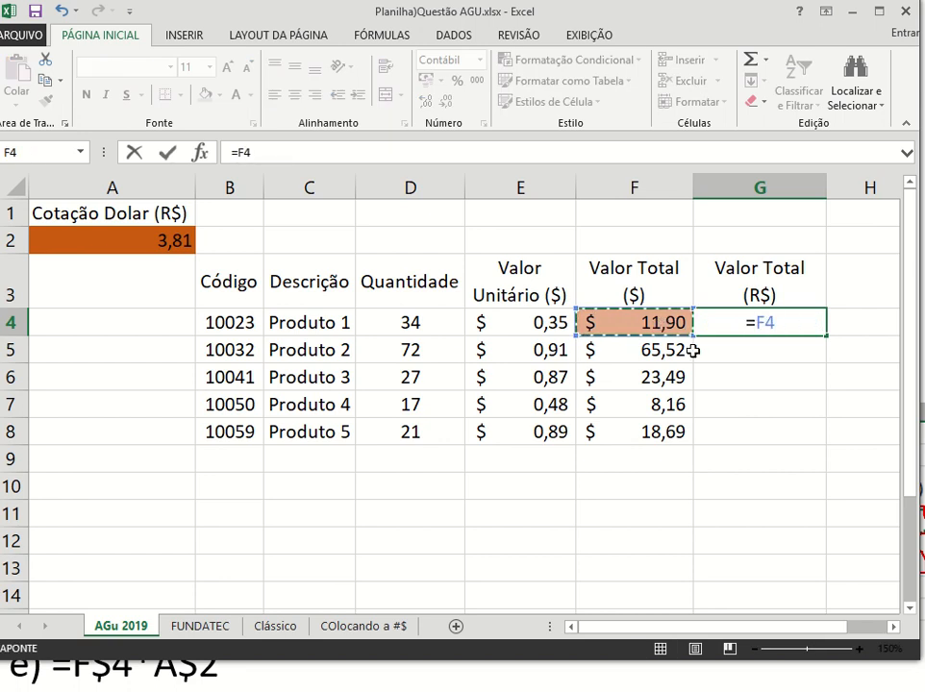
text(*)
click(169, 243)
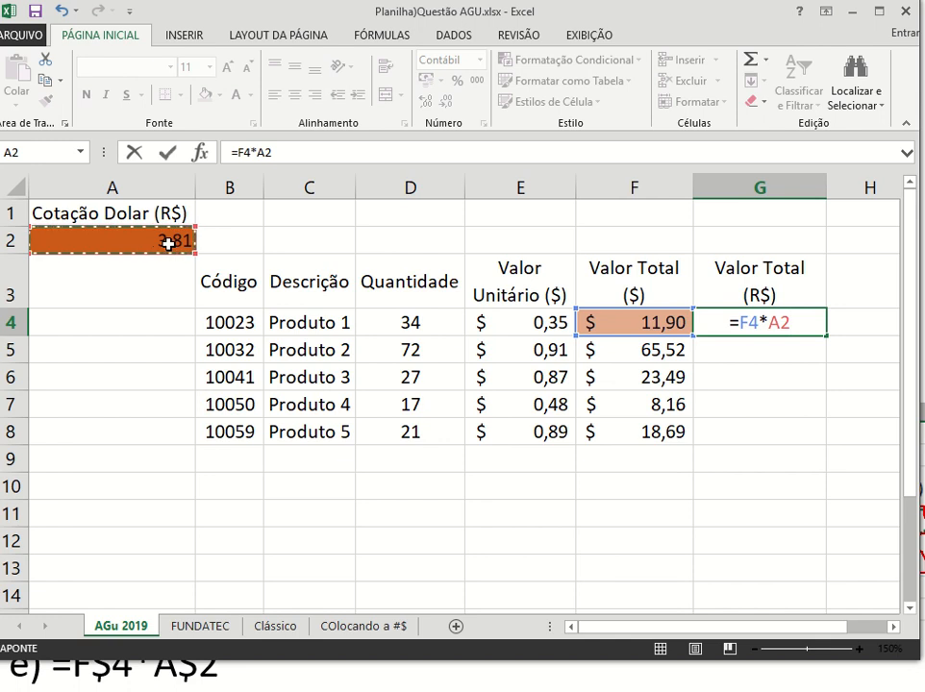
key(Return)
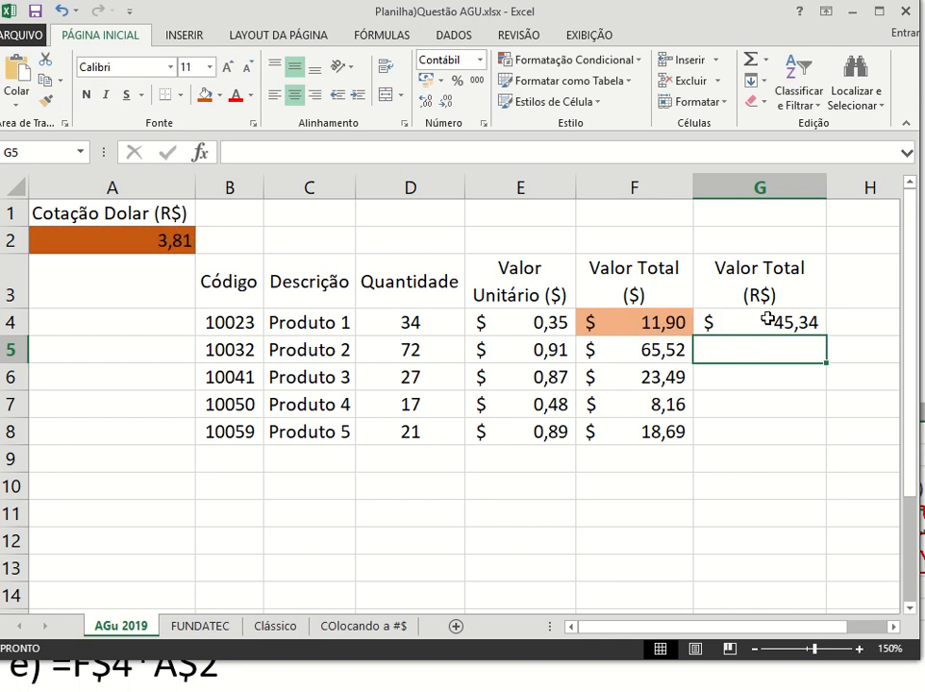
Review the formula in G4 and copy it down through G8 with the fill handle.
click(742, 329)
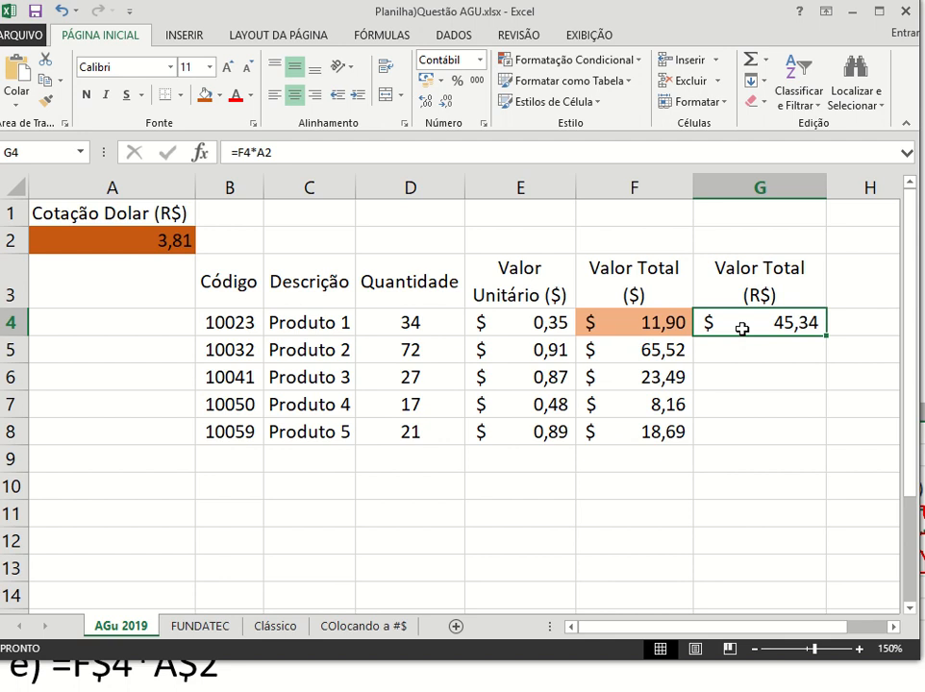
double_click(740, 325)
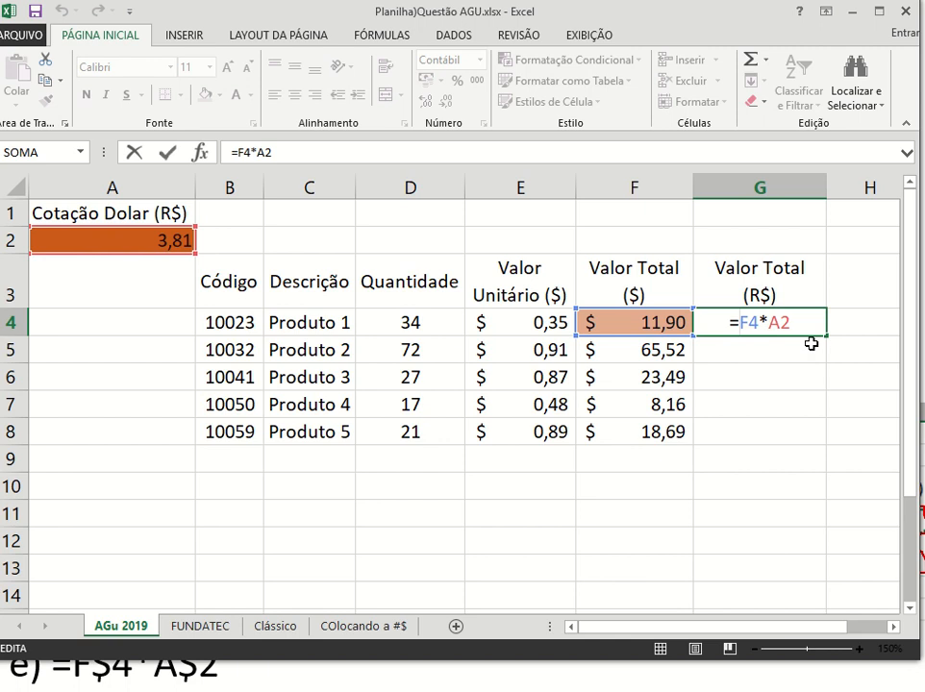
key(ctrl+Return)
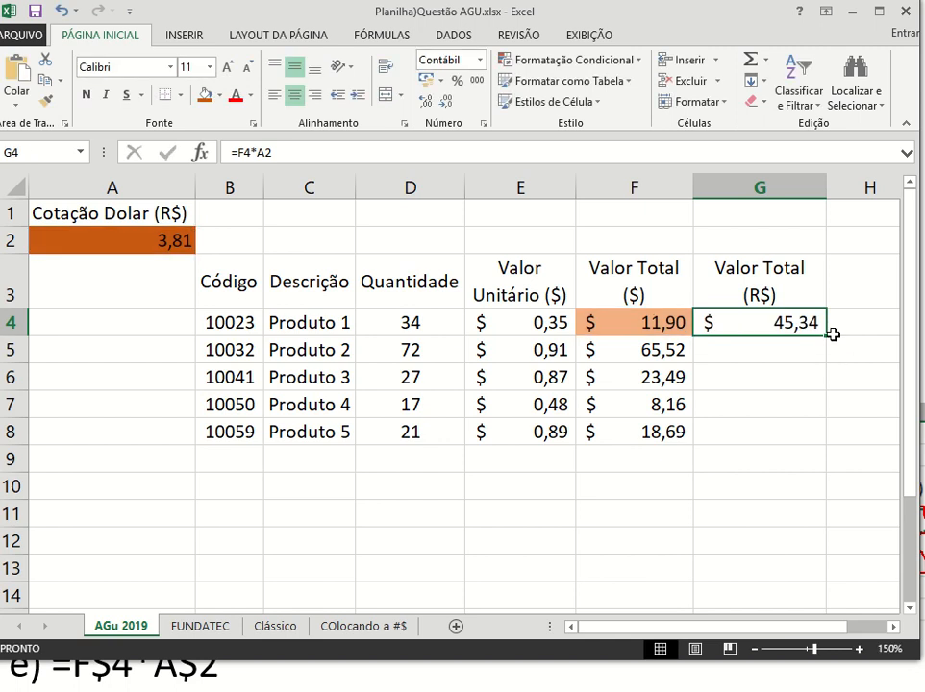
drag(827, 338, 833, 447)
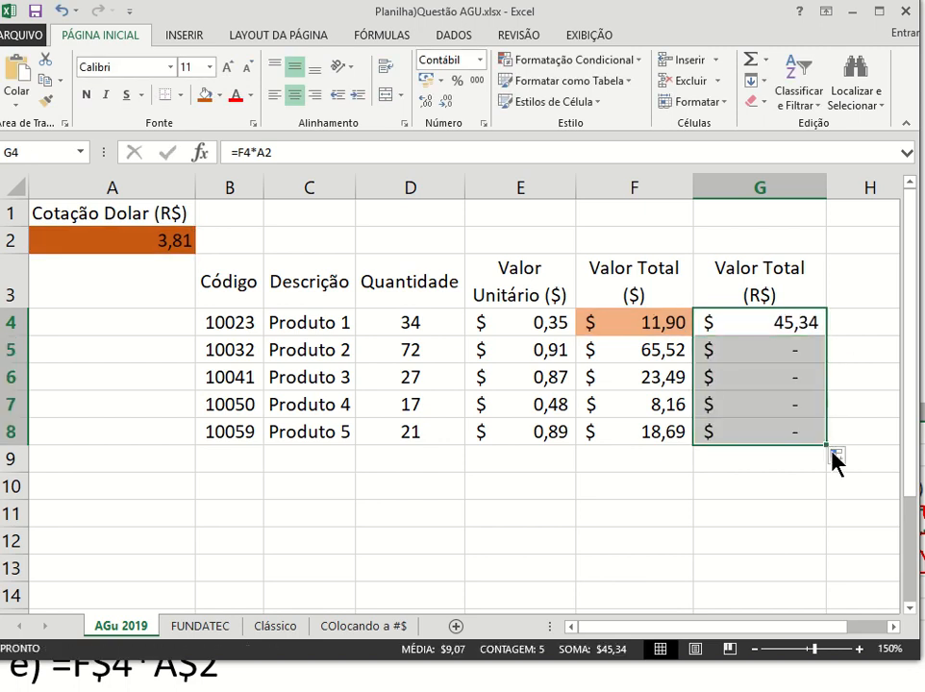
Compare the formulas in G4 and G5 to check how the F4 and A2 references shift when copied down.
double_click(798, 350)
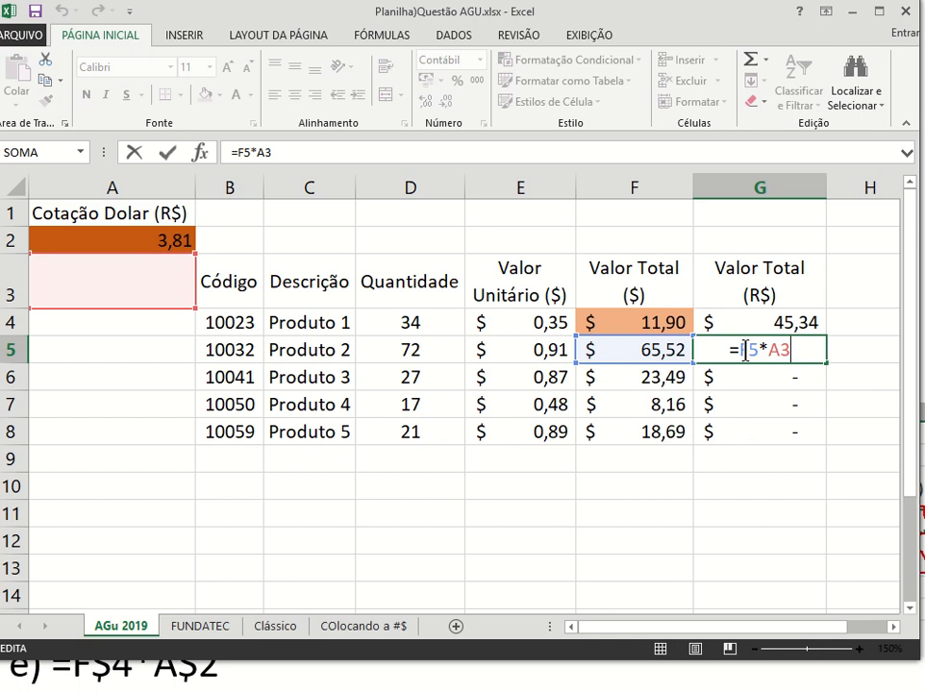
key(Escape)
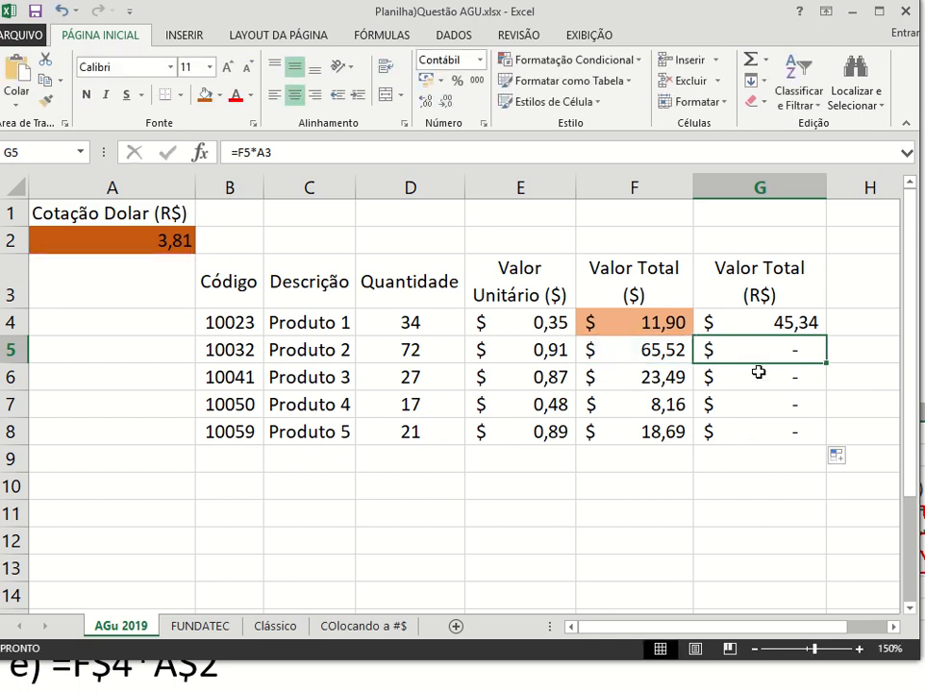
double_click(785, 321)
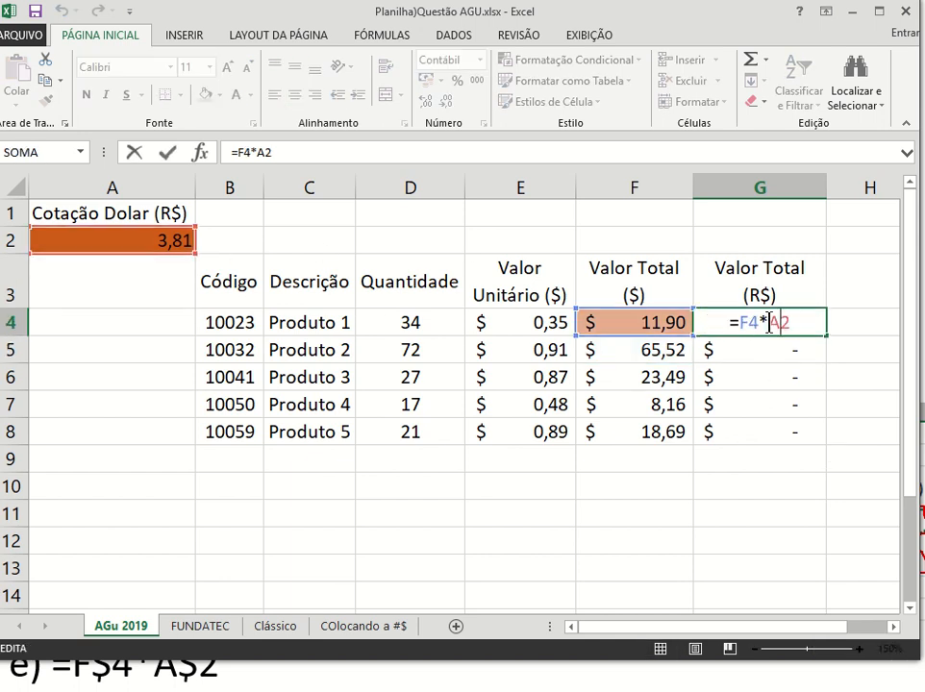
key(Escape)
click(779, 347)
double_click(765, 350)
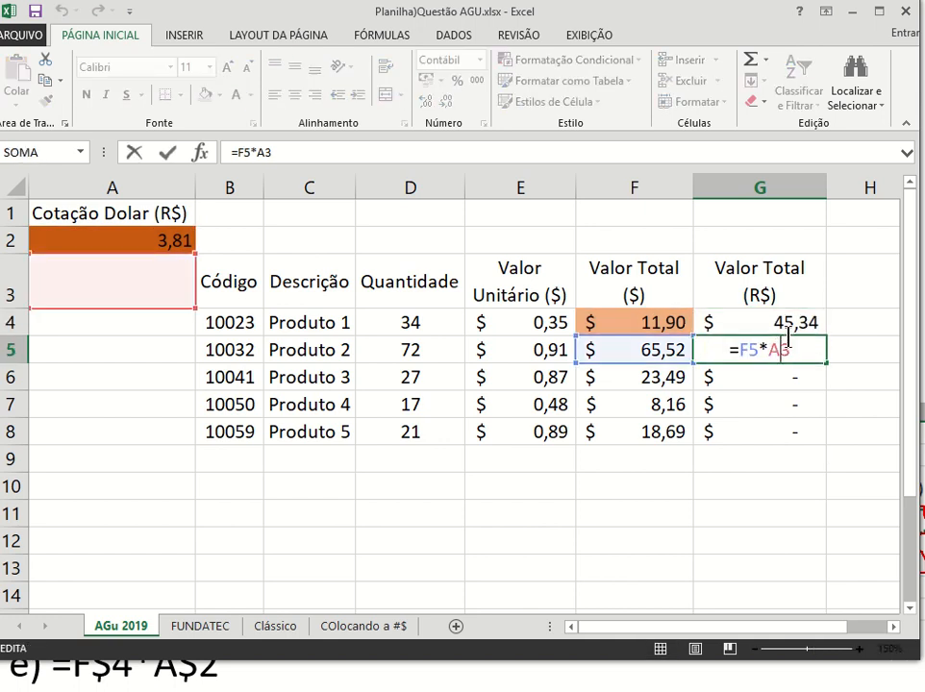
click(786, 329)
double_click(758, 322)
drag(740, 322, 764, 322)
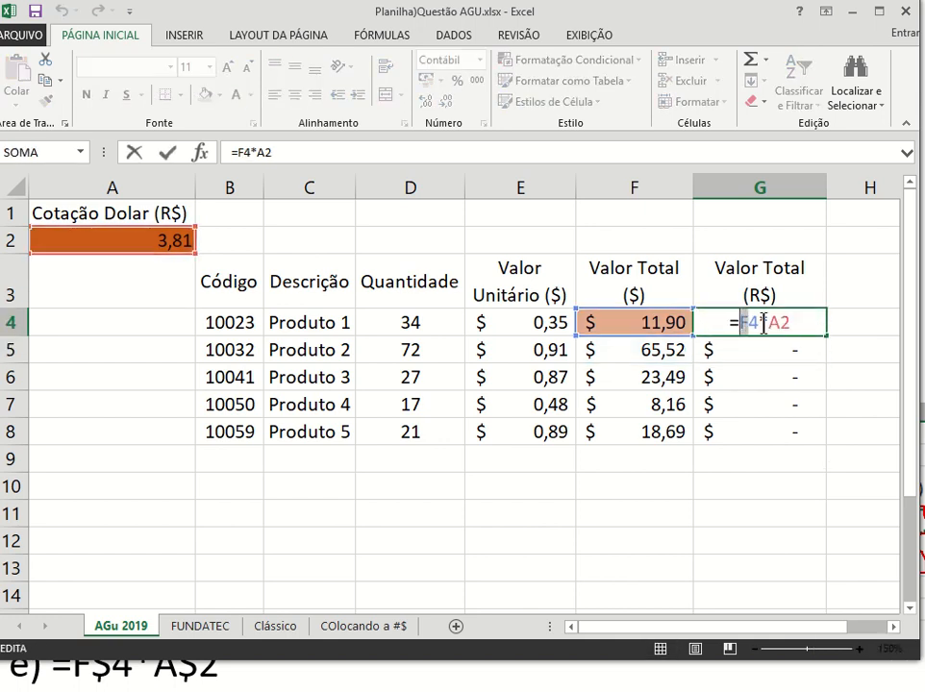
key(Escape)
double_click(796, 350)
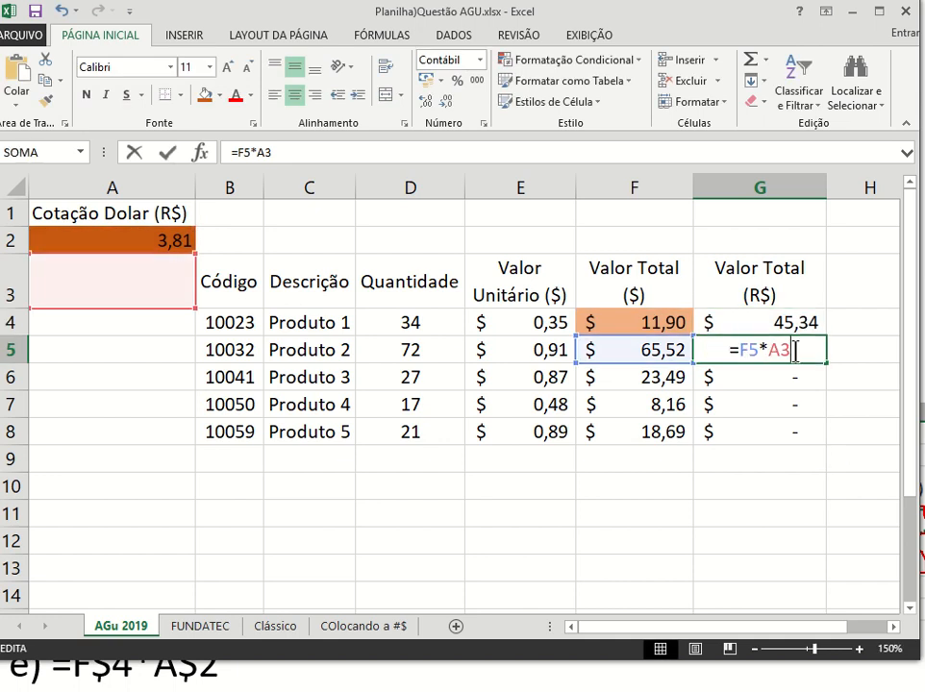
key(Escape)
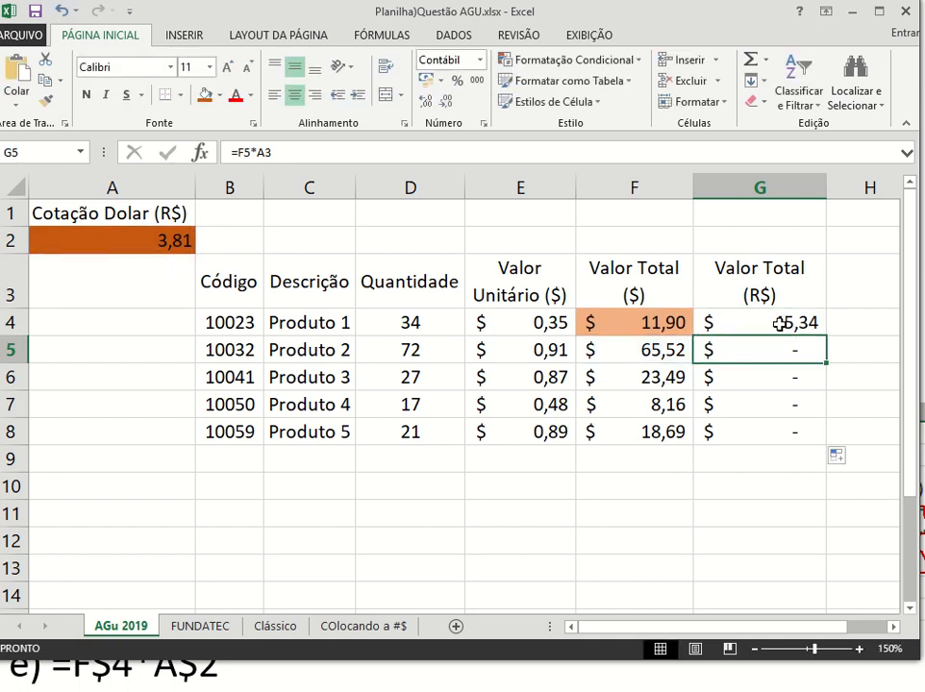
Make the A2 reference in G4 fully absolute, giving =F4*$A$2, and copy the formula down through G8.
double_click(779, 323)
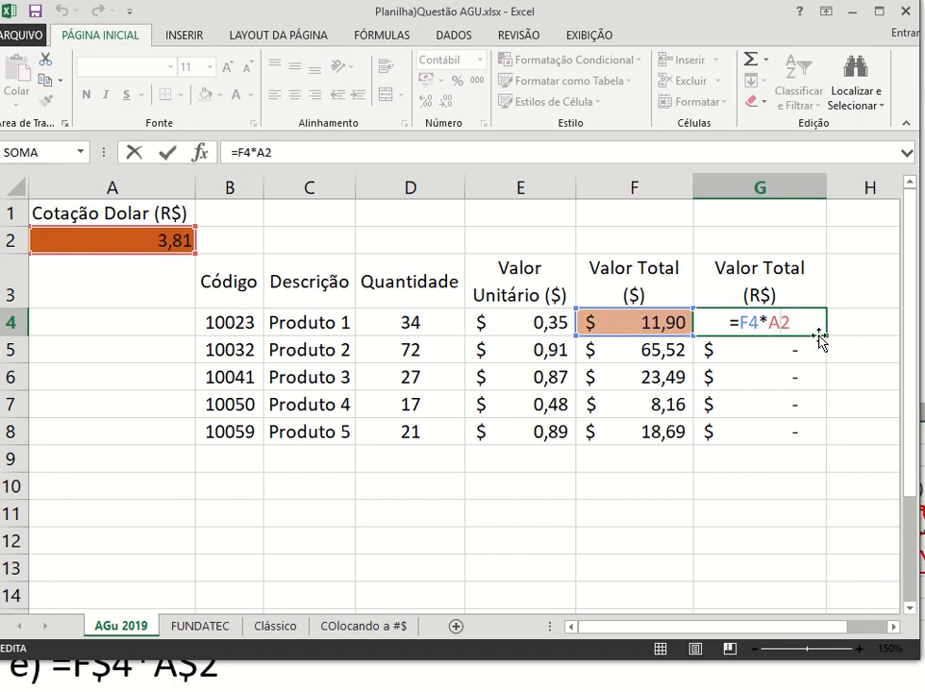
key(F4)
key(F4)
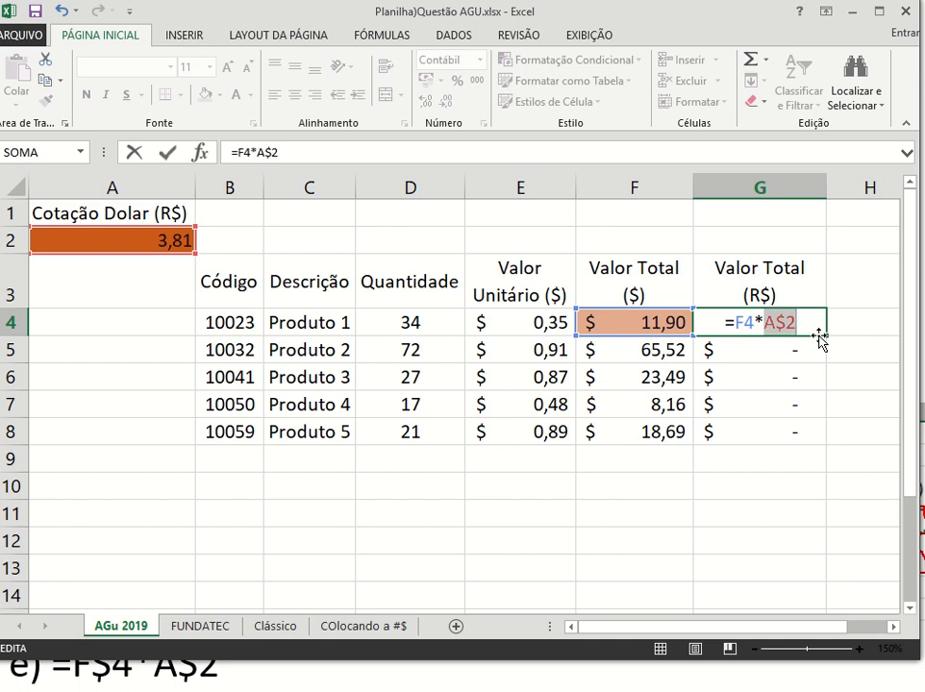
key(F4)
key(F4)
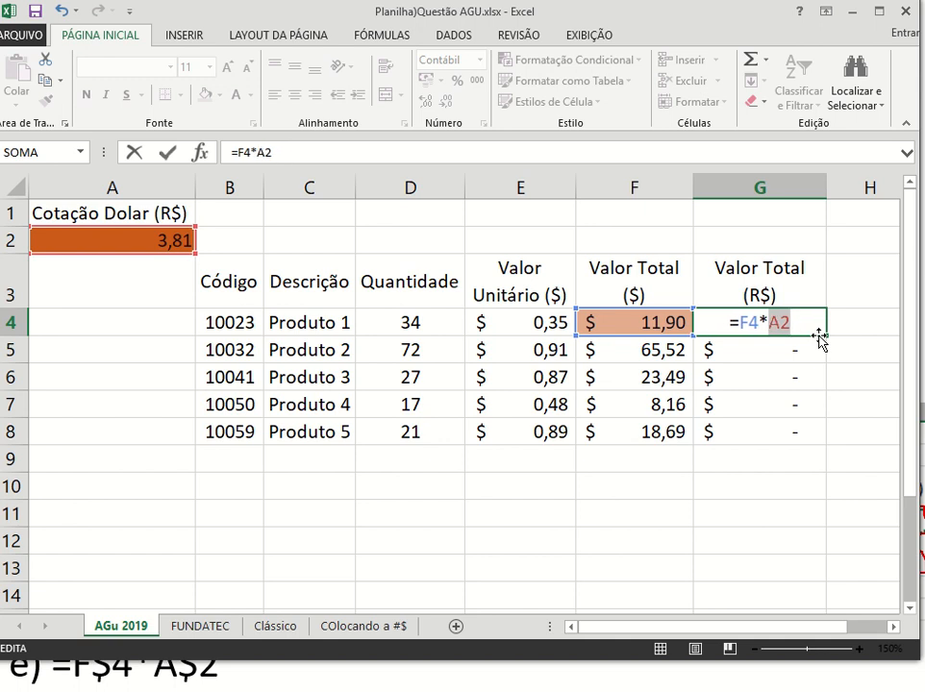
key(F4)
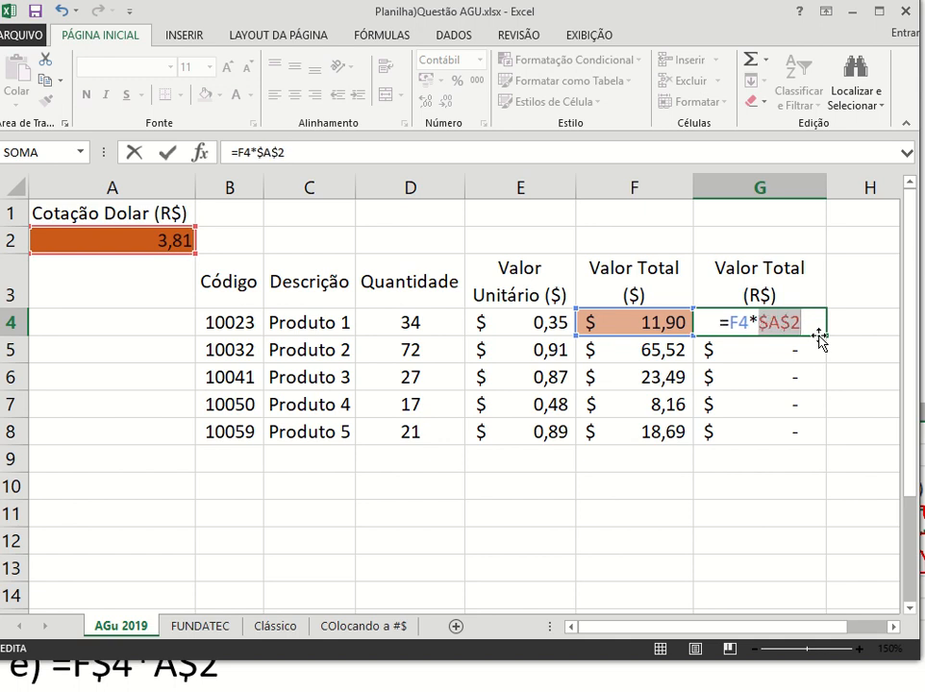
click(769, 324)
key(Return)
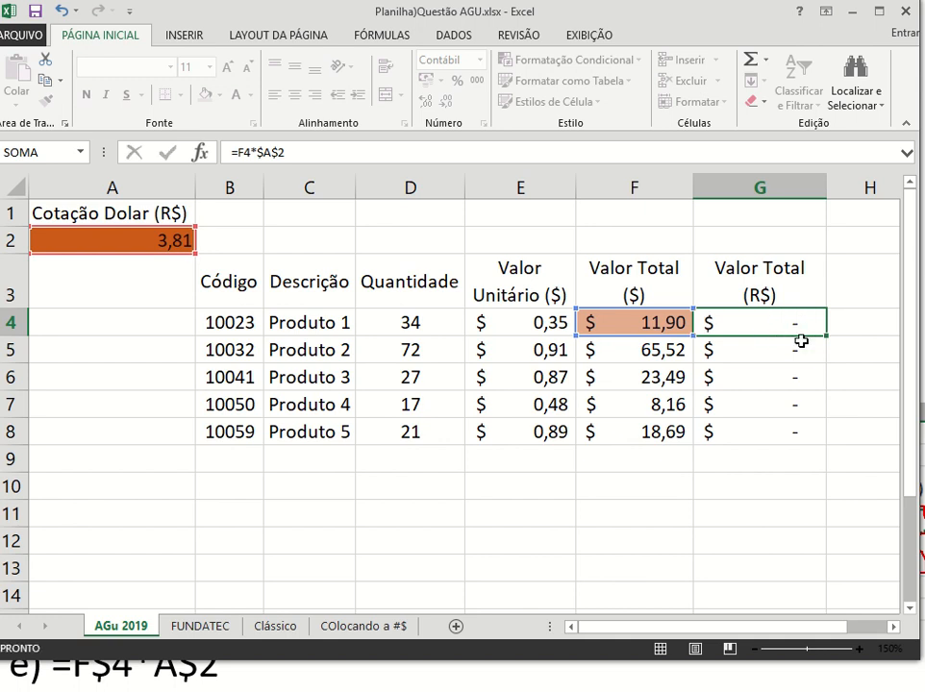
click(816, 330)
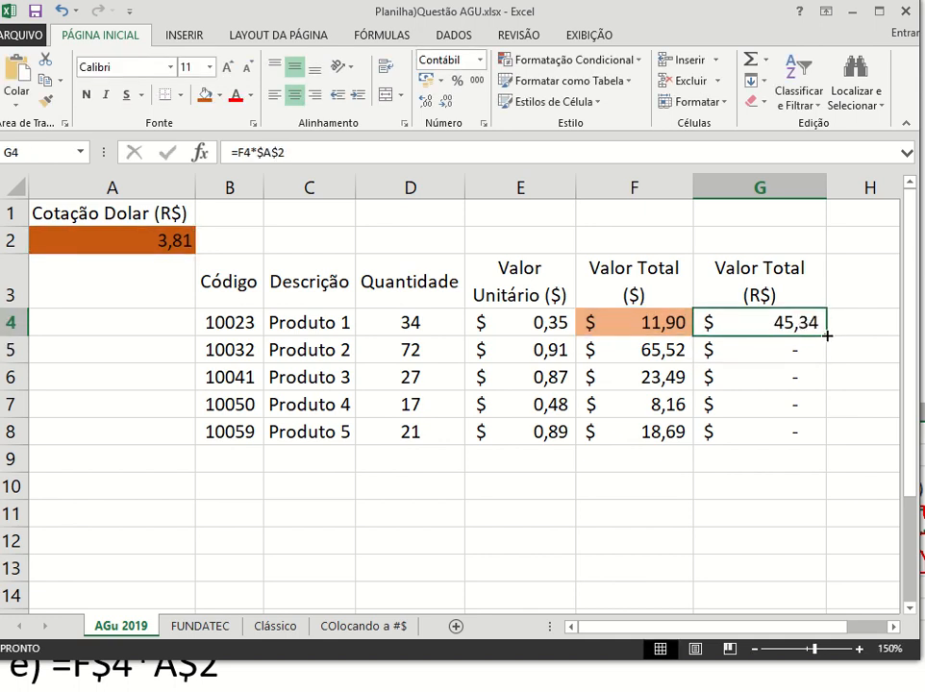
drag(827, 335, 820, 436)
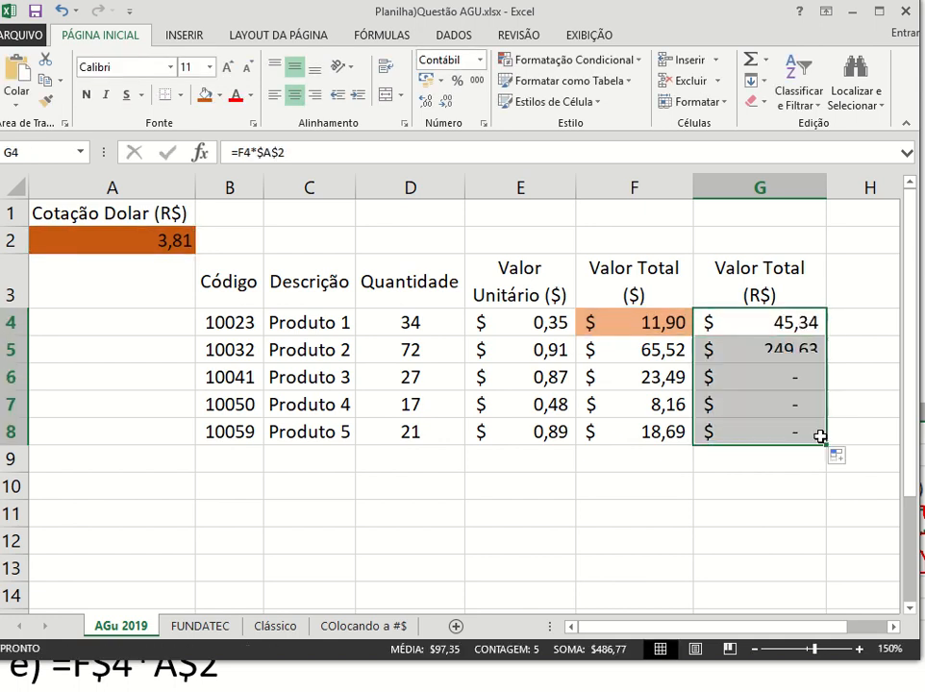
Compare the dollar quotation reference in the G5 and G4 formulas and check the cells below A2.
double_click(784, 351)
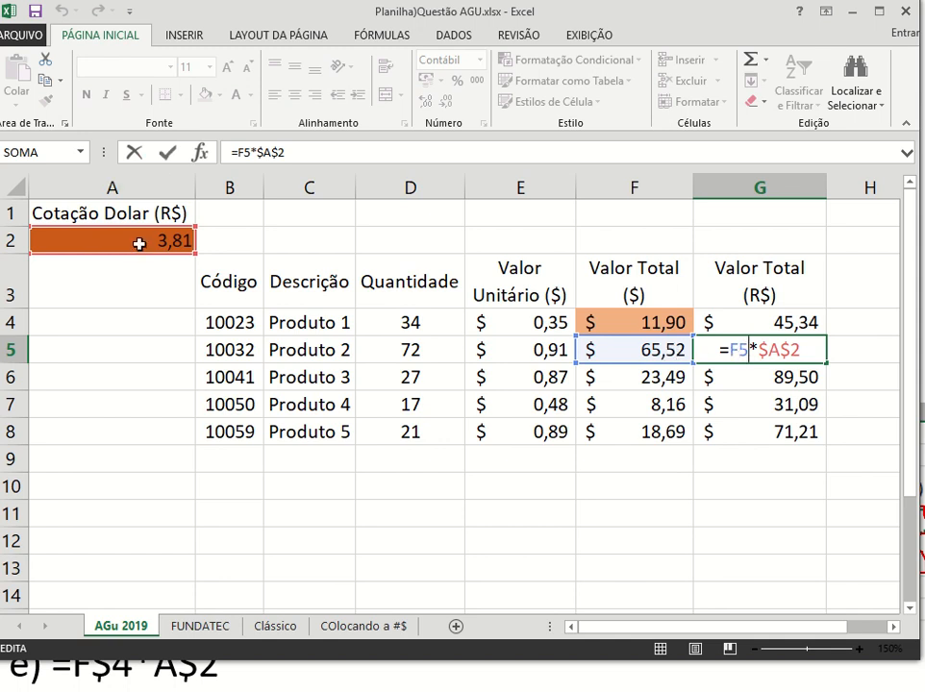
click(167, 152)
double_click(760, 322)
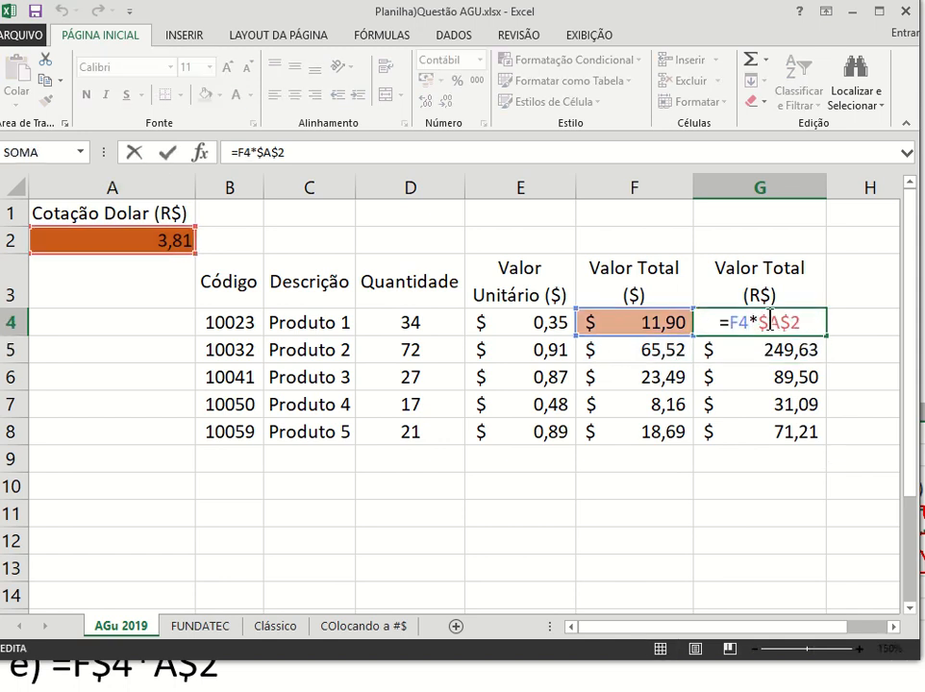
drag(760, 322, 801, 322)
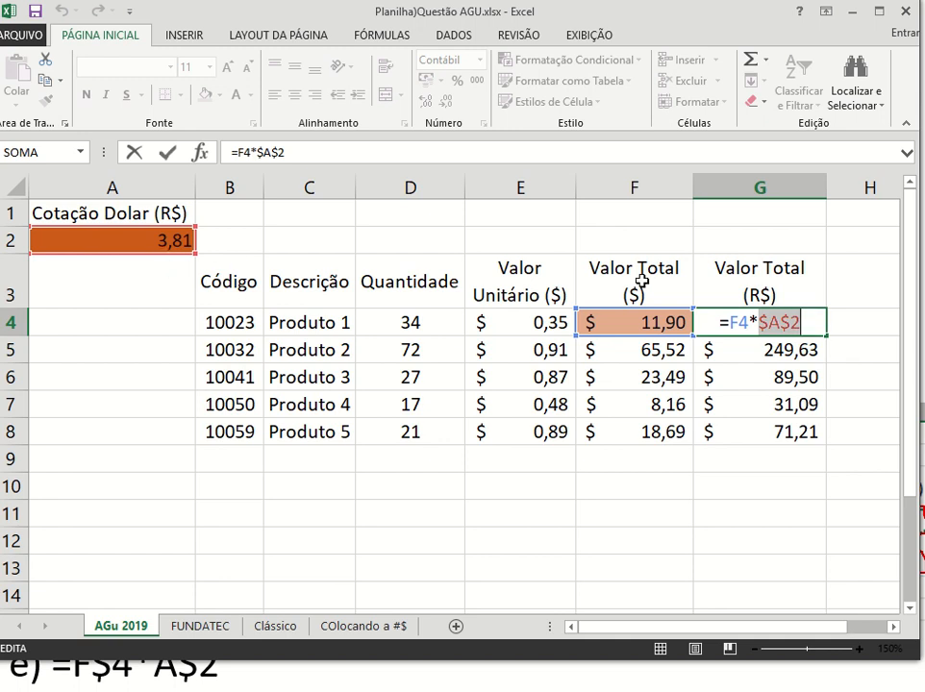
click(167, 152)
click(149, 273)
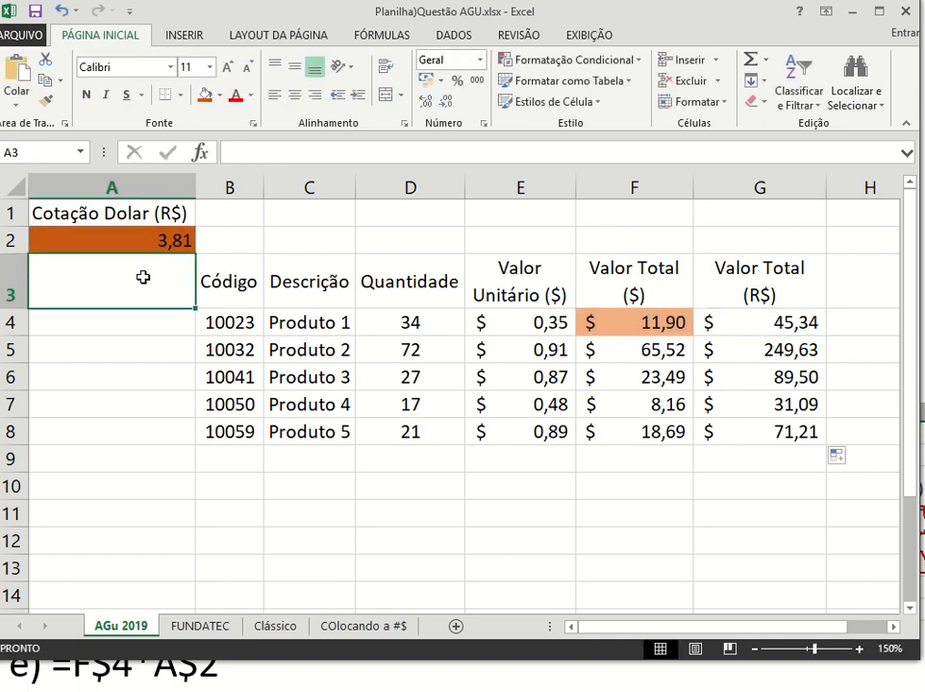
click(129, 331)
click(134, 350)
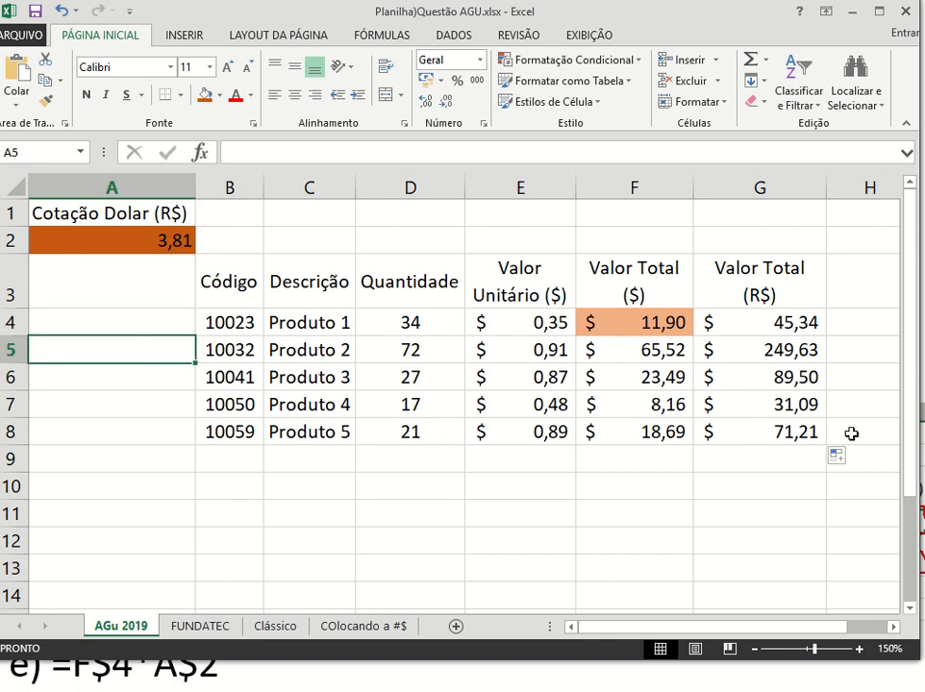
Inspect the copied formulas in G8, G7 and G6, checking their reference to the dollar quotation cell.
double_click(786, 431)
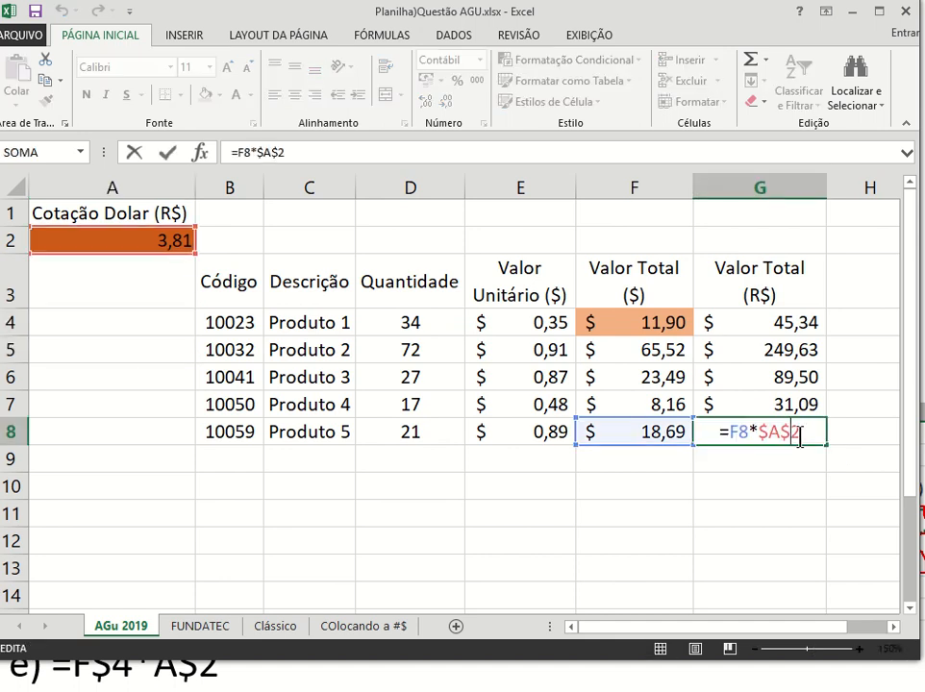
key(Escape)
double_click(801, 402)
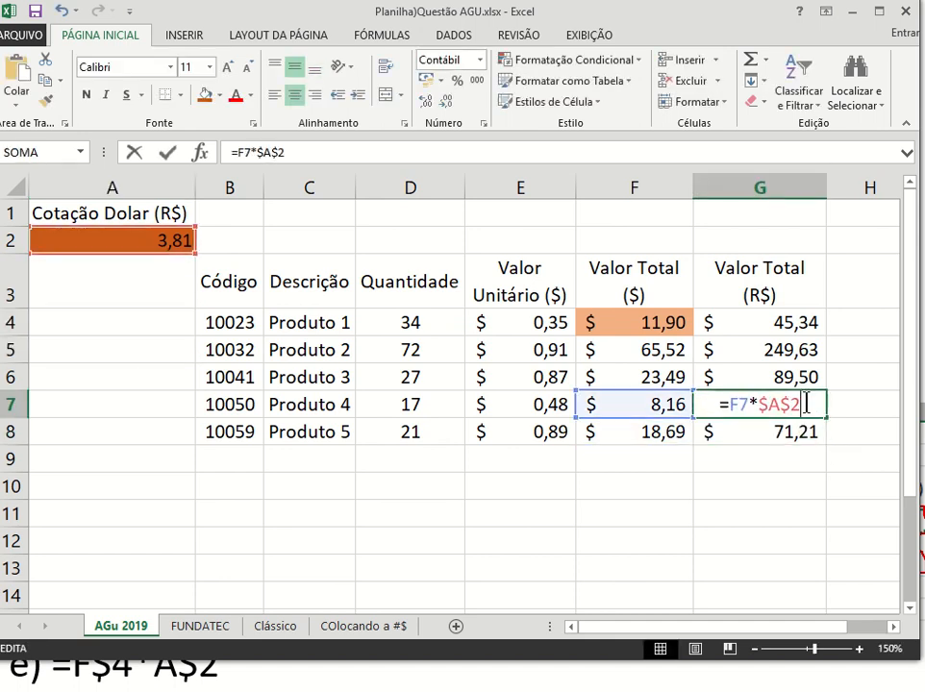
key(Escape)
double_click(801, 382)
drag(759, 377, 797, 377)
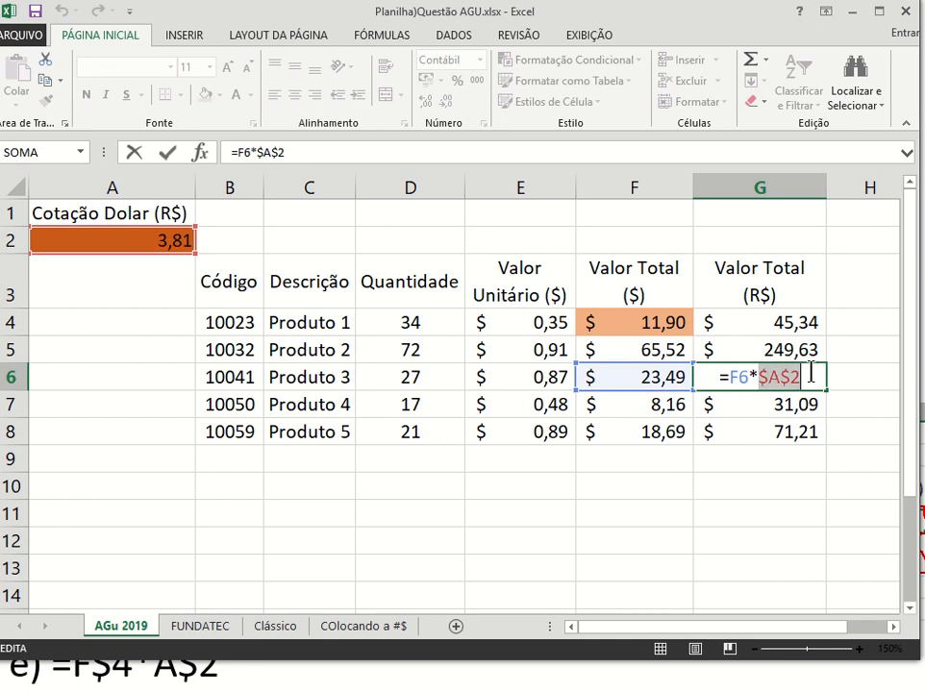
key(Escape)
Change the formula in G4 to =F4*A$2, locking only the row, and copy it down through G8.
click(720, 322)
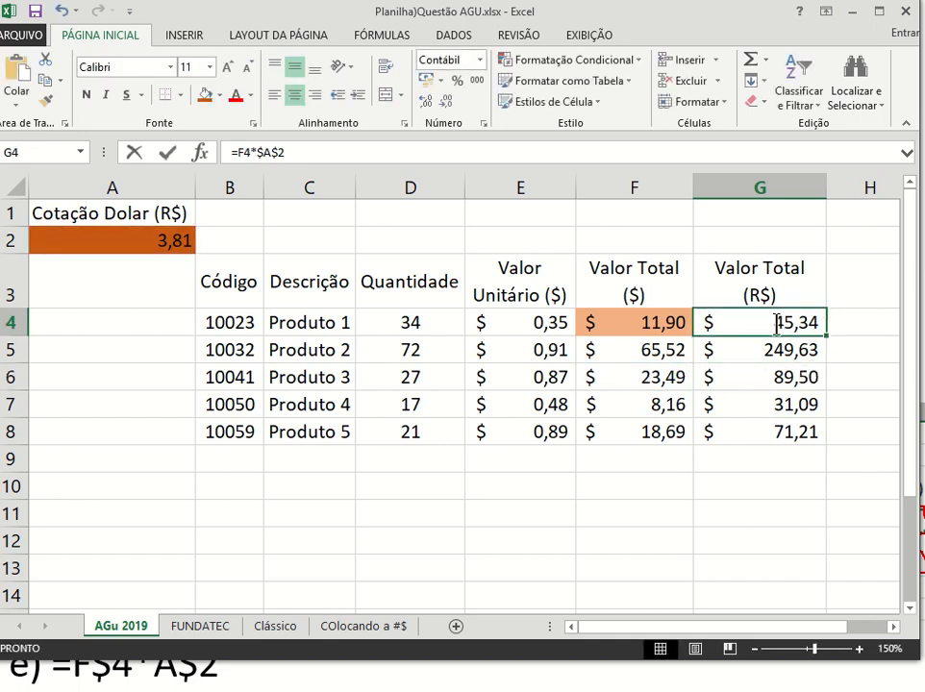
double_click(777, 323)
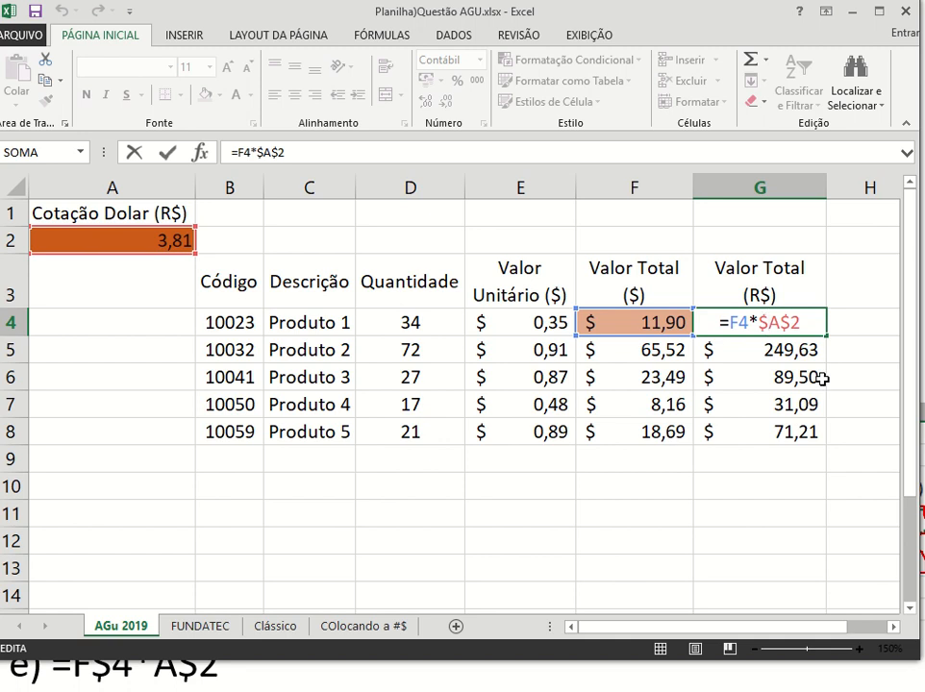
key(BackSpace)
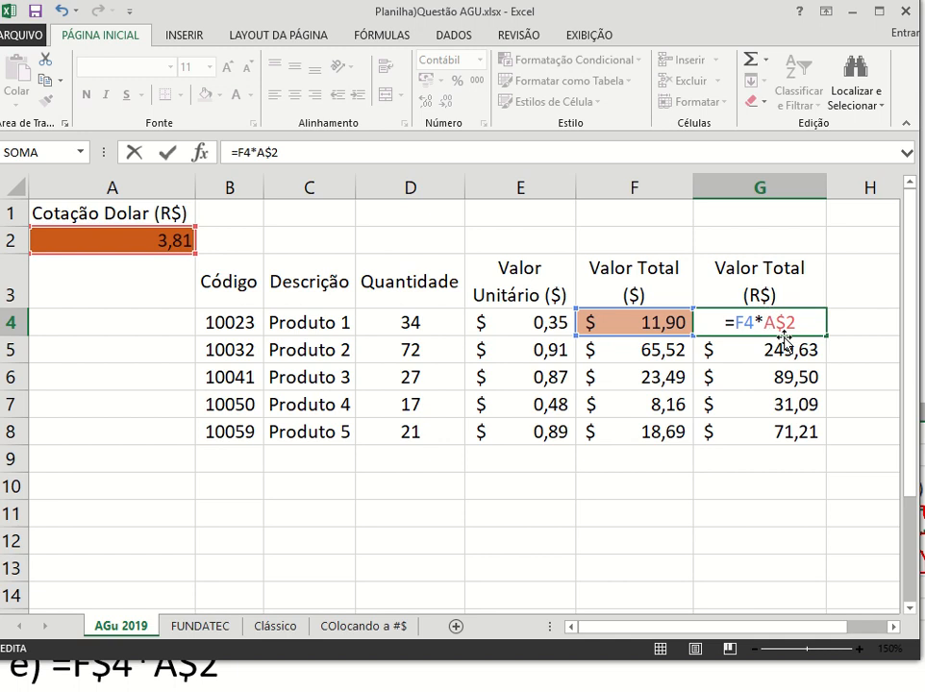
key(Return)
click(819, 329)
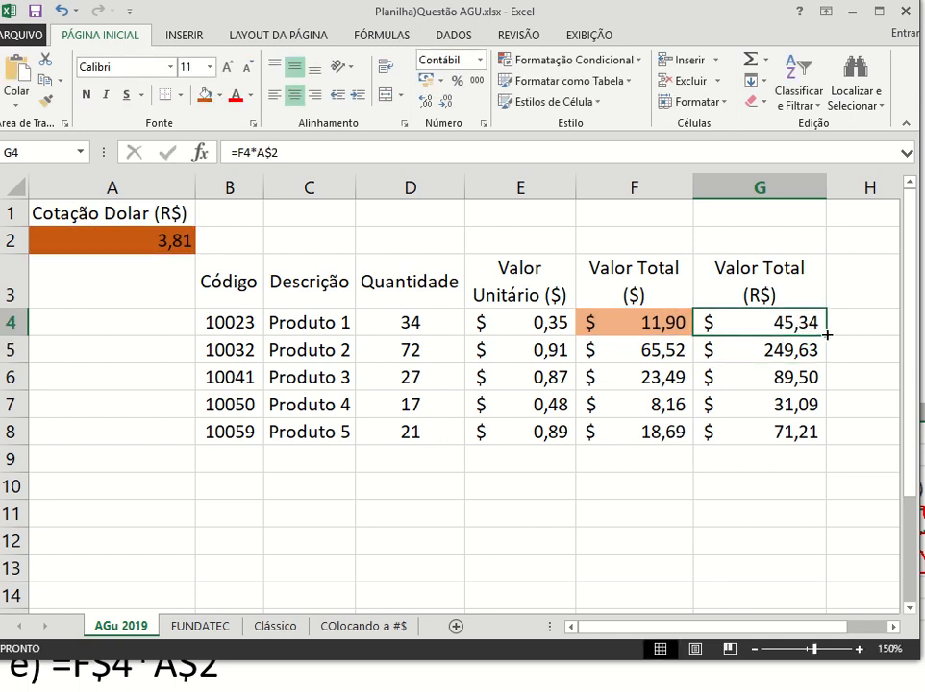
drag(827, 334, 819, 442)
Inspect the copied formula in G5 to check its row-locked reference to the dollar quotation.
click(811, 354)
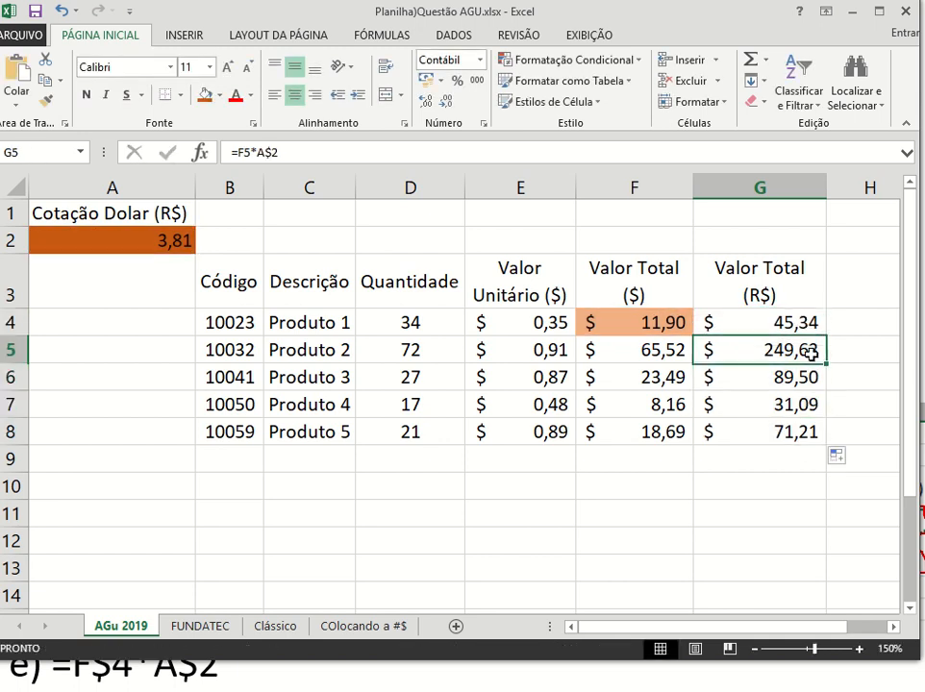
double_click(810, 353)
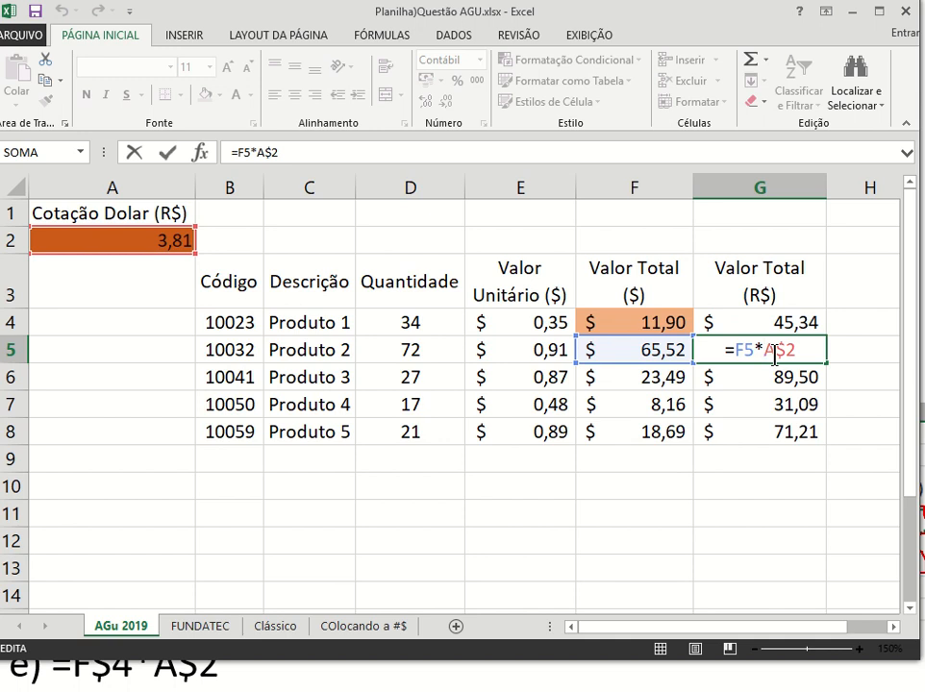
key(ctrl+Return)
Change the formula in G4 to =F4*$A2, locking only the column, and copy it down through G8.
double_click(789, 323)
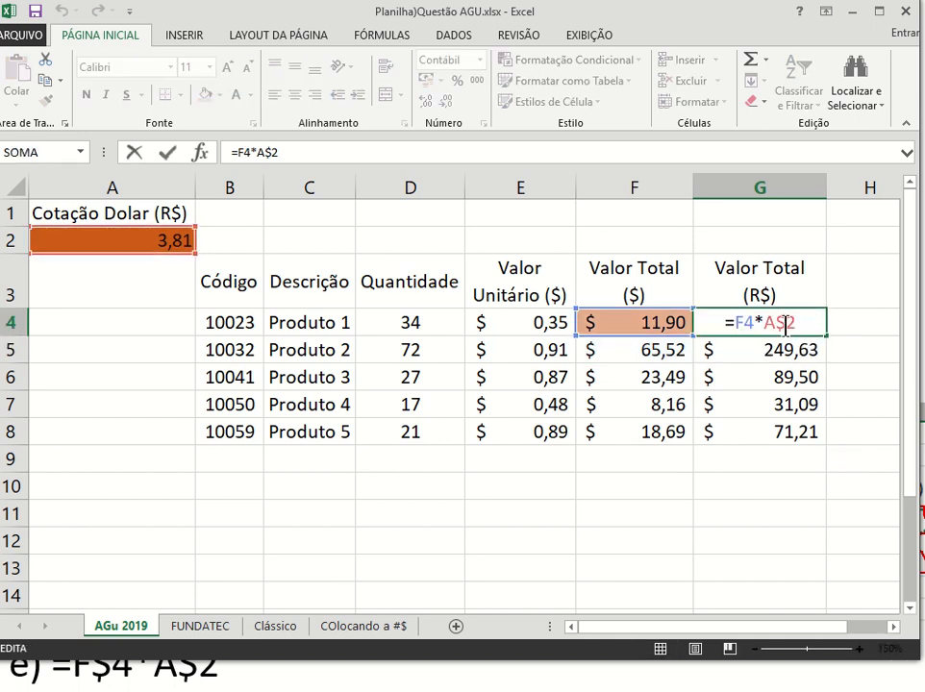
key(BackSpace)
click(770, 326)
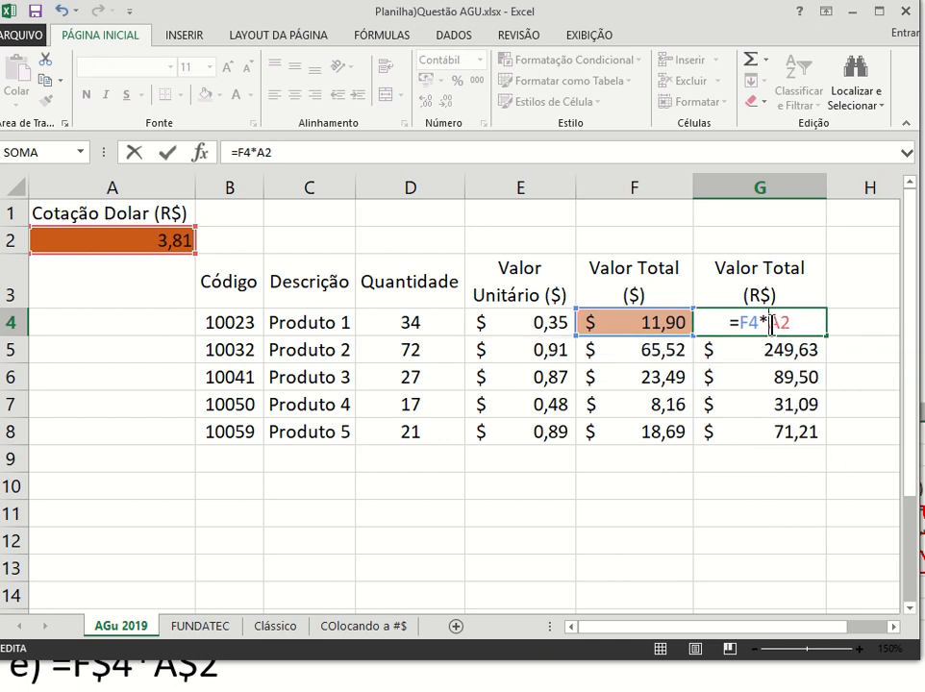
text($)
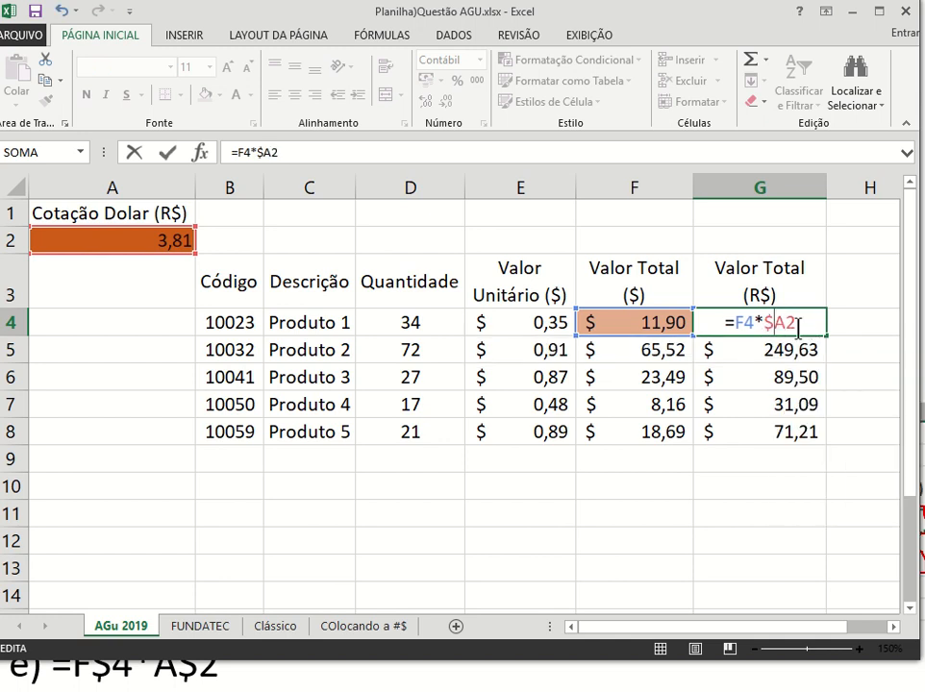
key(Return)
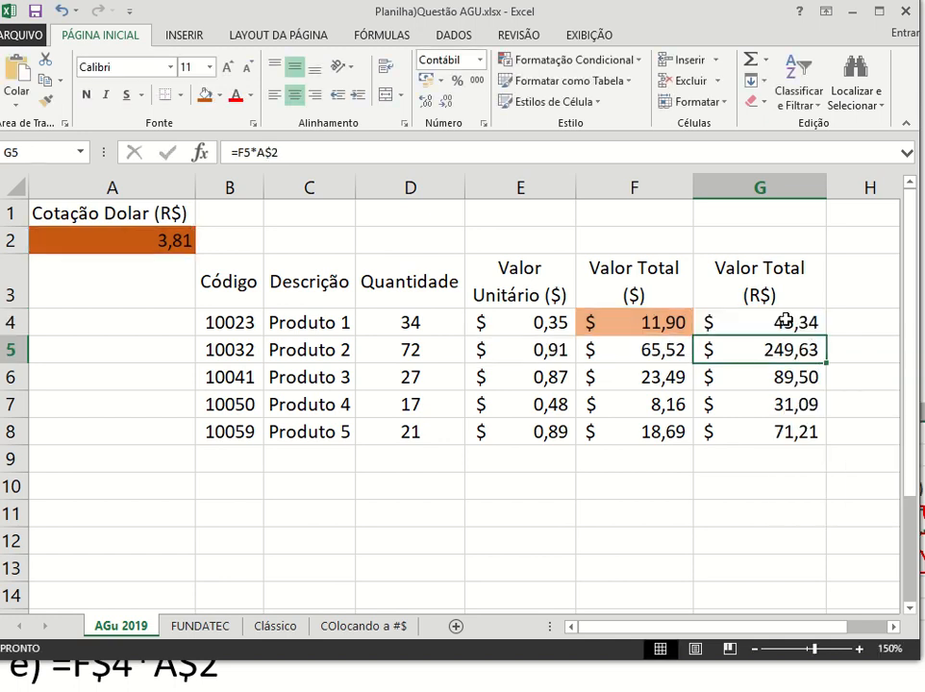
click(774, 317)
drag(827, 335, 829, 439)
Inspect the copied formulas in G5 and G6, checking how their column-locked reference to the dollar quotation shifts.
click(798, 345)
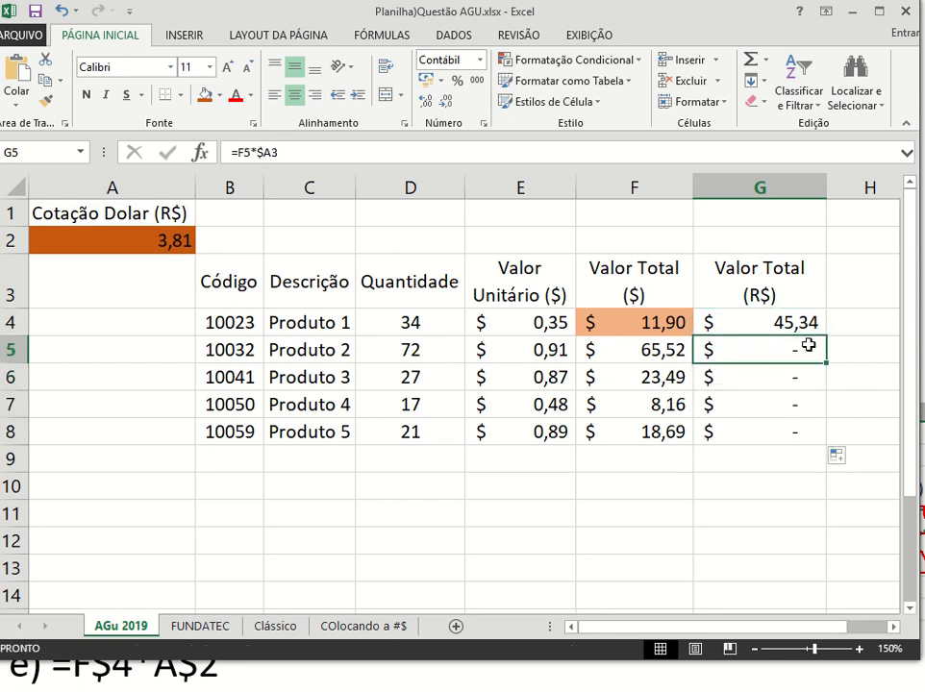
double_click(809, 348)
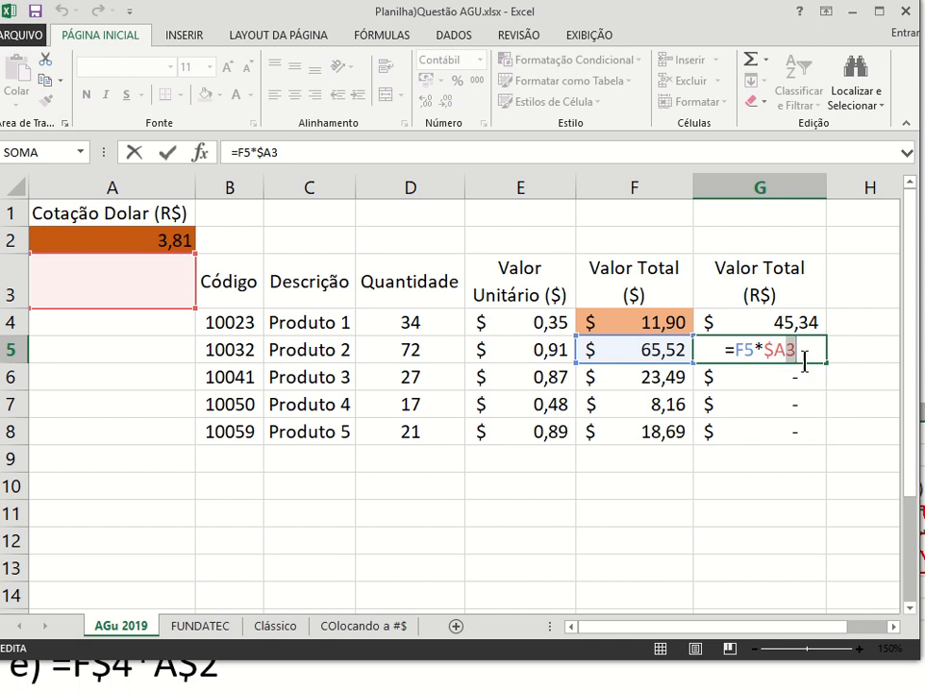
key(Escape)
double_click(794, 377)
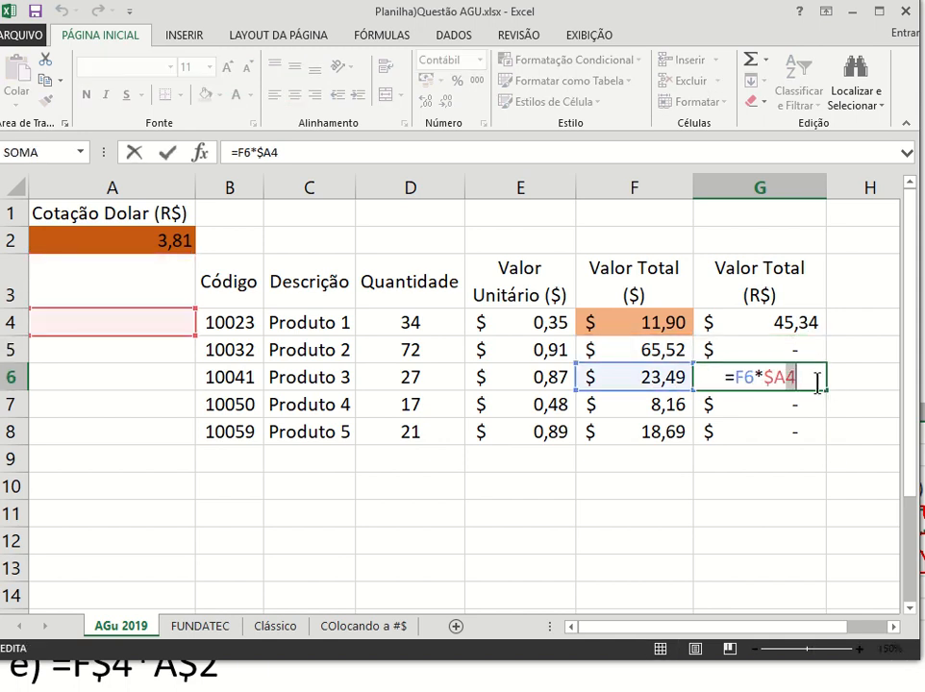
key(Escape)
Change the formula in G4 to =F4*$A$2, locking both column and row, and copy it down through G8.
click(803, 323)
double_click(797, 323)
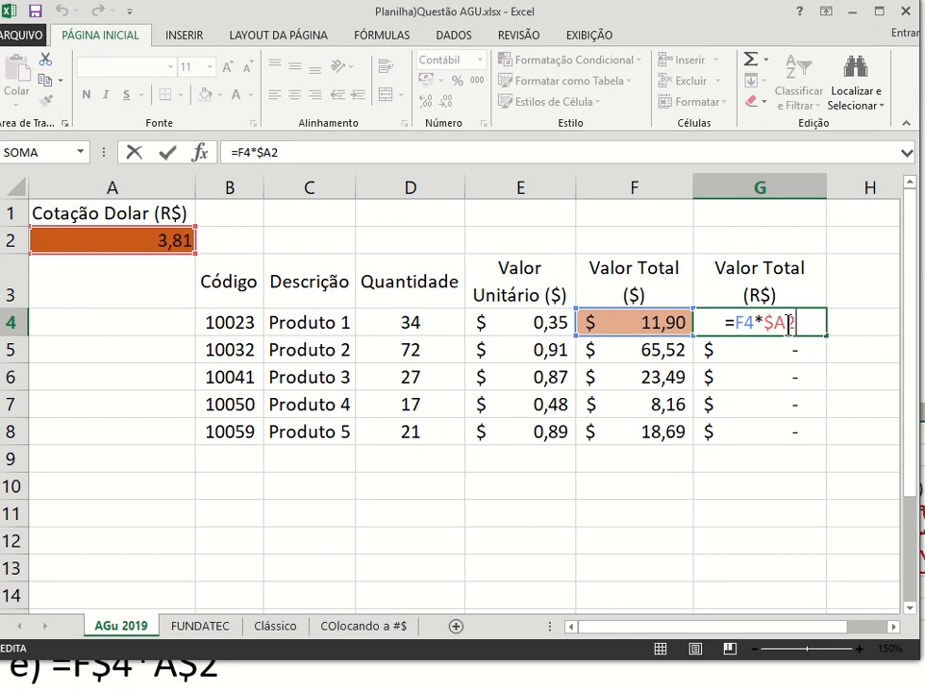
text($)
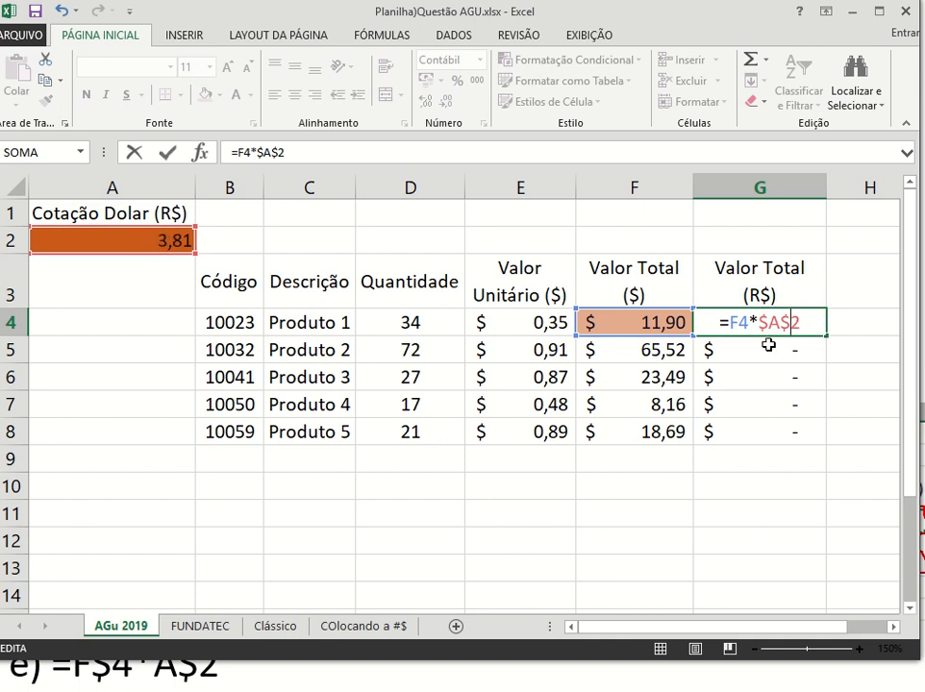
key(Return)
click(803, 325)
drag(825, 338, 828, 444)
Return to the AGU question slide, underline F4 in option a, box cell A2 in the table, and cross out A2 in options b and d.
click(850, 14)
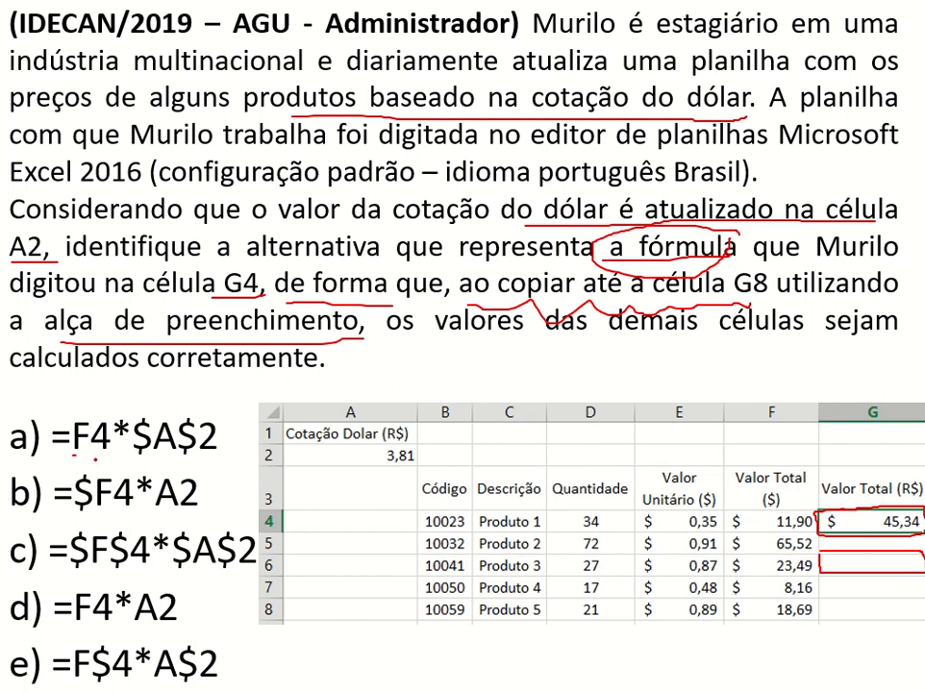
drag(77, 457, 116, 455)
mouse_move(173, 468)
mouse_down()
mouse_move(152, 512)
mouse_move(171, 469)
mouse_up()
mouse_move(286, 445)
mouse_down()
mouse_move(284, 468)
mouse_move(411, 468)
mouse_move(413, 442)
mouse_move(284, 444)
mouse_up()
drag(169, 476, 231, 514)
drag(226, 469, 135, 514)
mouse_move(144, 604)
mouse_down()
mouse_move(198, 607)
mouse_move(169, 596)
mouse_up()
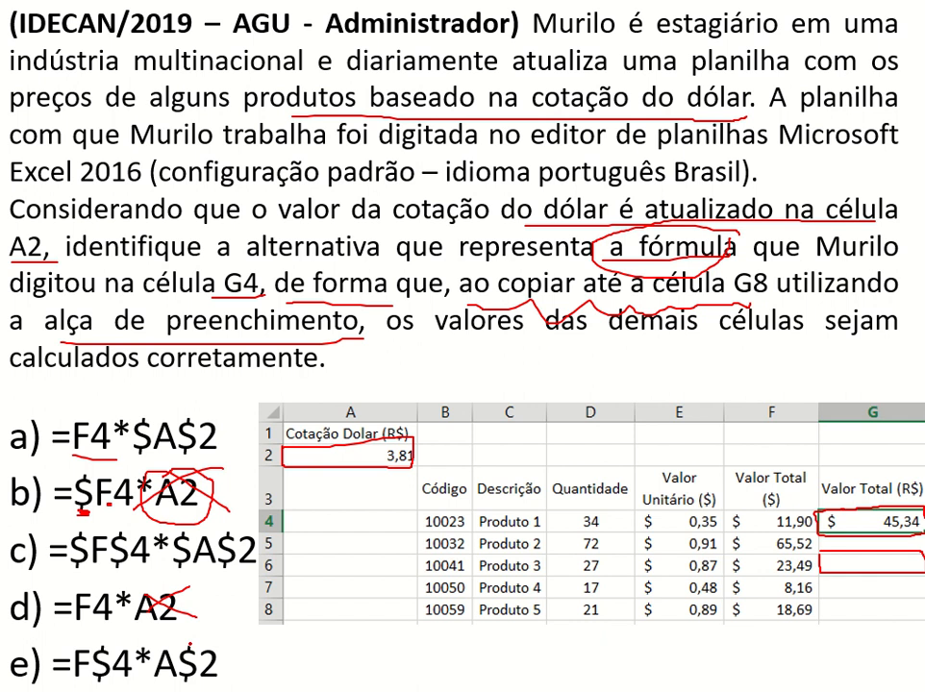
Mark the row-locked 4 and 2 in option e and draw short dashes in the table's G5, G6 and G7 cells.
drag(192, 640, 212, 644)
click(110, 645)
mouse_move(102, 640)
mouse_down()
mouse_move(124, 652)
mouse_move(140, 641)
mouse_move(124, 650)
mouse_up()
mouse_move(852, 538)
mouse_down()
mouse_move(883, 536)
mouse_move(877, 566)
mouse_move(886, 564)
mouse_up()
drag(828, 584, 845, 581)
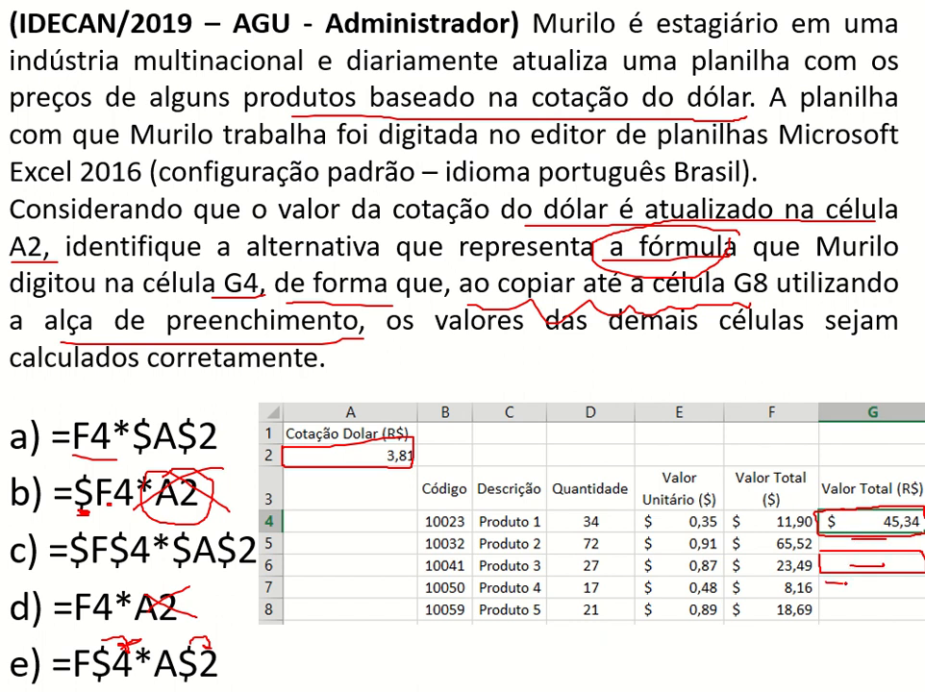
Draw a check mark over option a, =F4*$A$2, and circle it as the correct answer.
key(Right)
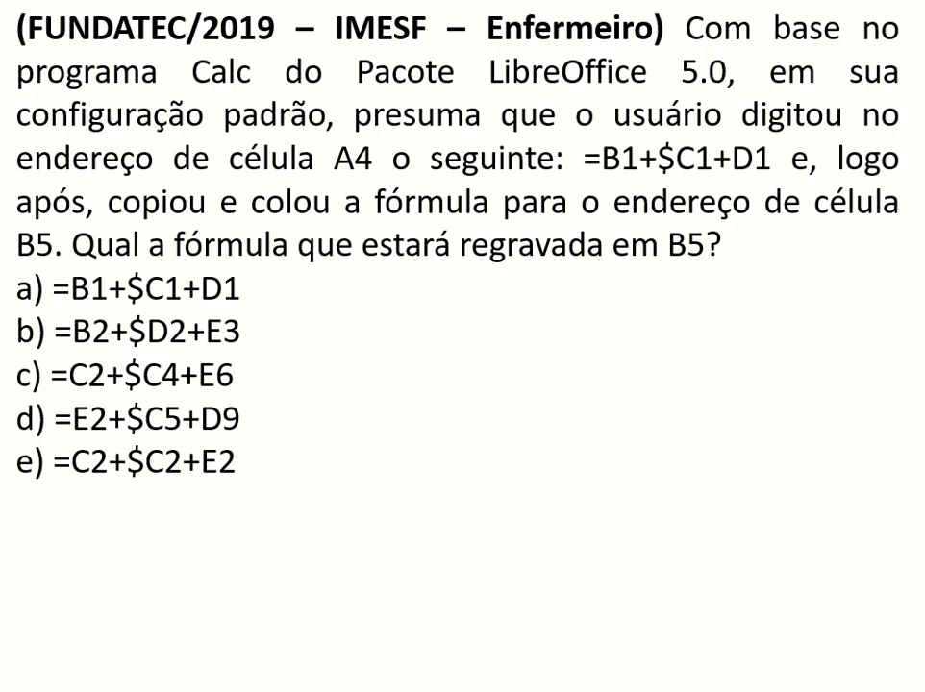
key(Left)
drag(149, 383, 231, 384)
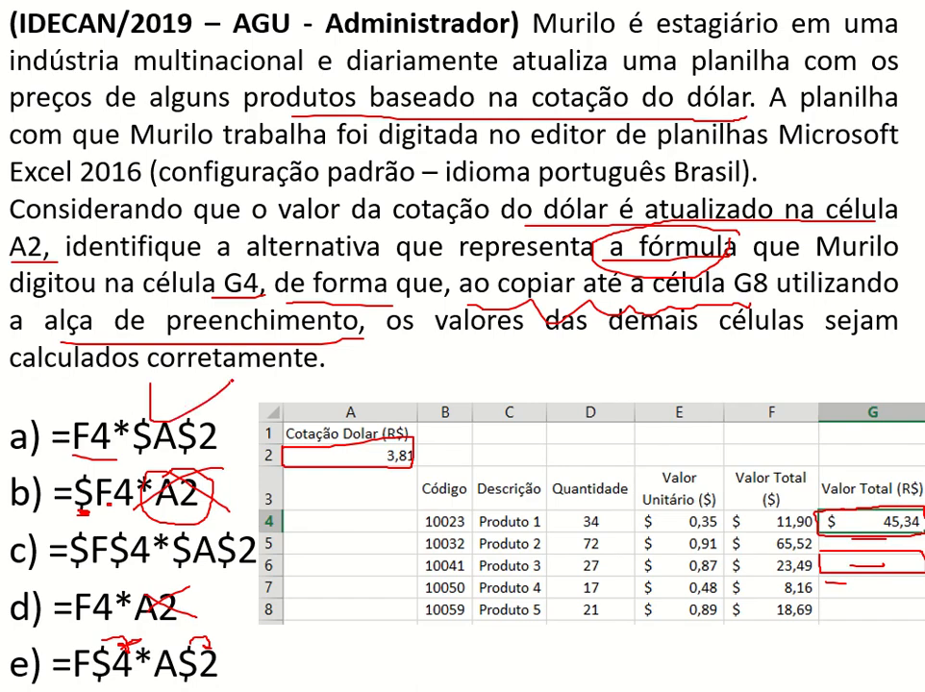
mouse_move(96, 397)
mouse_down()
mouse_move(56, 385)
mouse_move(58, 459)
mouse_move(198, 402)
mouse_up()
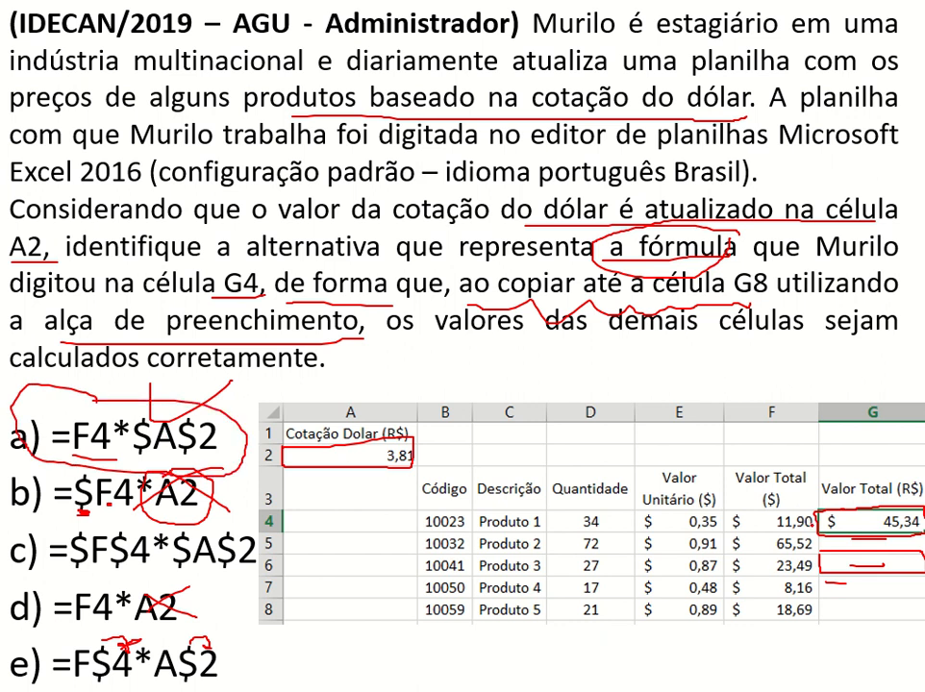
Draw an arrow from option a to G4, mark G8, and link G4 and the F5 value to the quotation in A2.
mouse_move(231, 389)
mouse_down()
mouse_move(619, 383)
mouse_move(808, 423)
mouse_move(819, 507)
mouse_move(823, 499)
mouse_up()
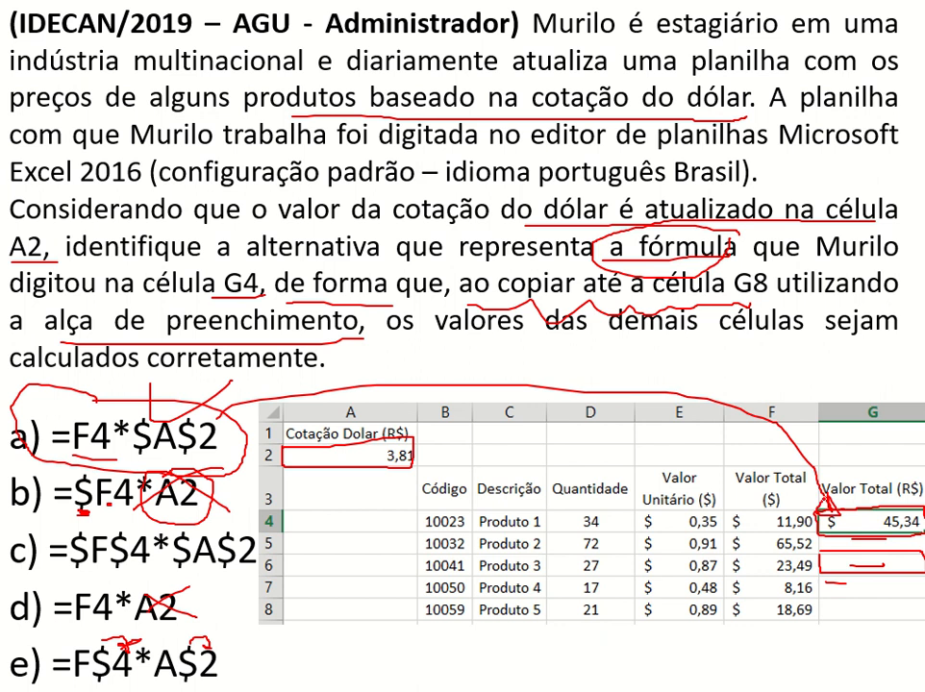
mouse_move(810, 620)
mouse_down()
mouse_move(819, 608)
mouse_move(914, 614)
mouse_up()
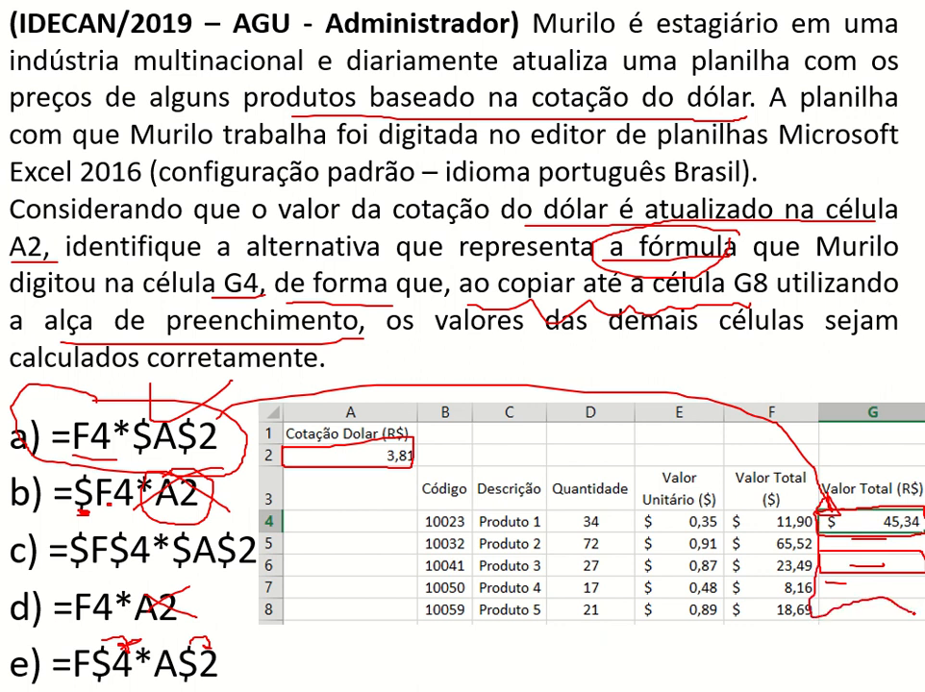
mouse_move(914, 500)
mouse_down()
mouse_move(885, 545)
mouse_move(913, 507)
mouse_move(353, 436)
mouse_move(376, 456)
mouse_up()
mouse_move(810, 534)
mouse_down()
mouse_move(783, 564)
mouse_move(800, 532)
mouse_move(437, 456)
mouse_up()
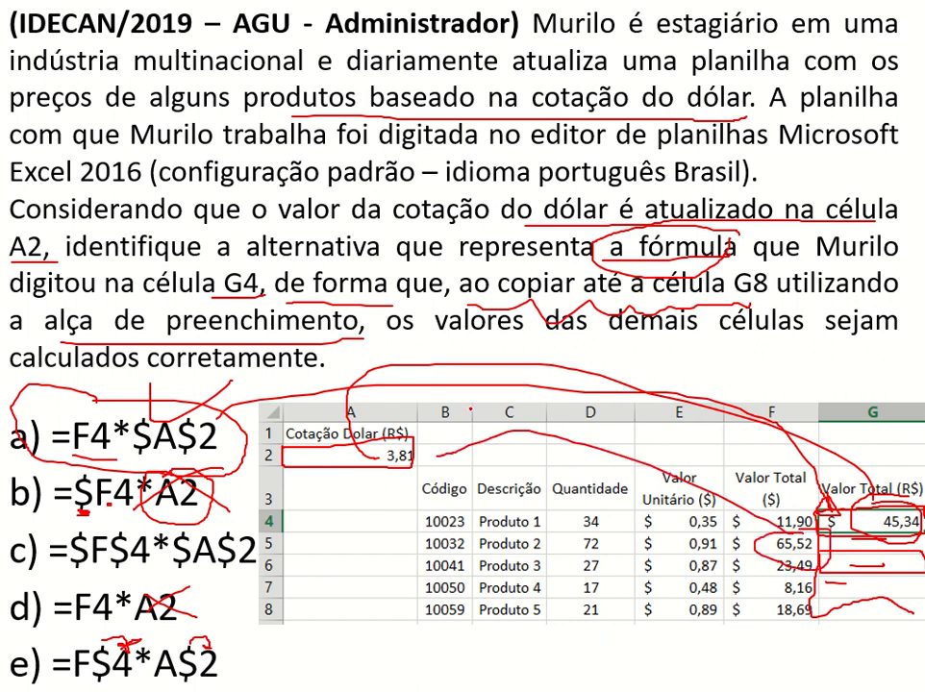
Advance to the FUNDATEC question slide and underline Calc, célula A4, the formula =B1+$C1+D1 and copiou e colou.
key(Right)
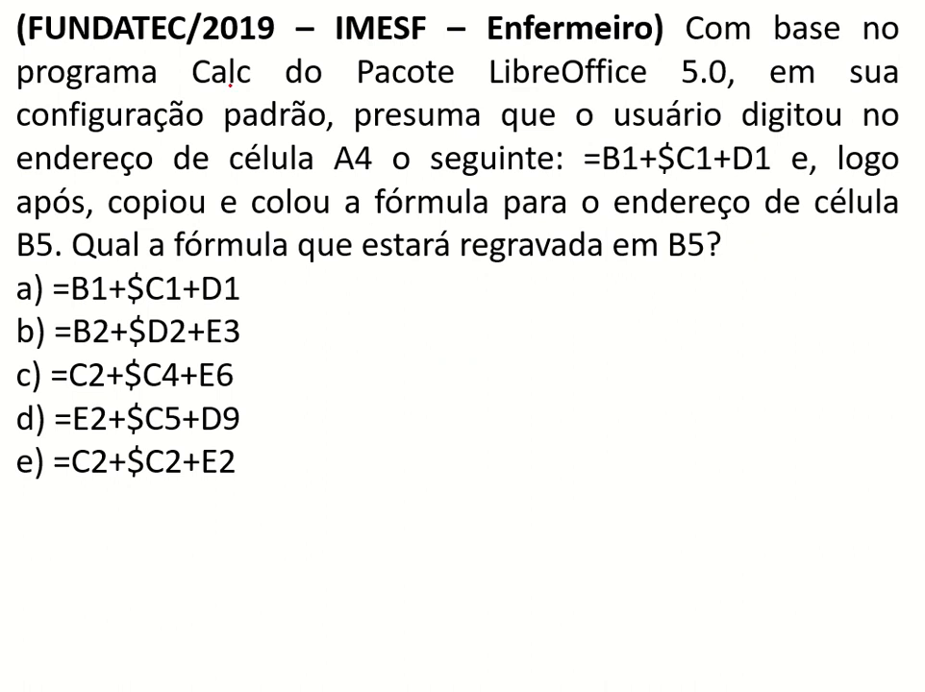
drag(192, 90, 260, 90)
drag(232, 174, 362, 178)
mouse_move(584, 176)
mouse_down()
mouse_move(721, 176)
mouse_move(732, 165)
mouse_up()
drag(109, 224, 272, 225)
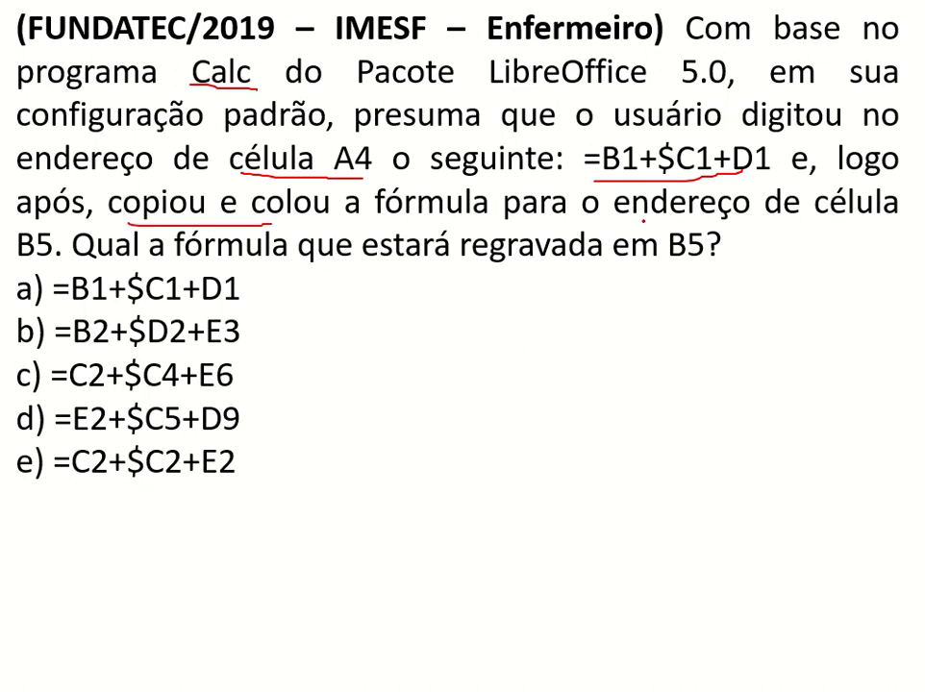